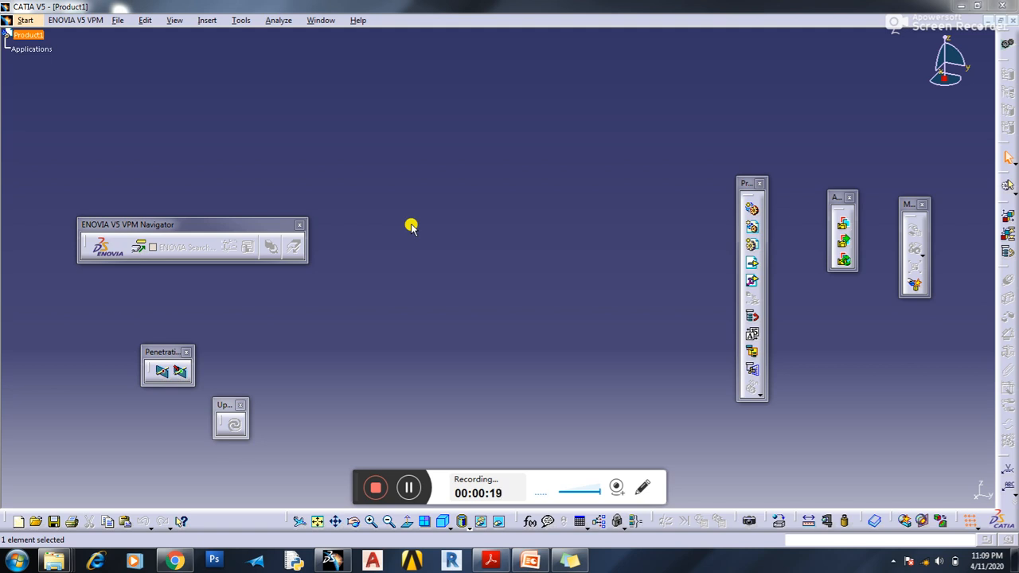
- Insert a new part into the product with the Part Design workbench and expand it in the specification tree
{"action": "left_click", "coordinate": [26, 20]}
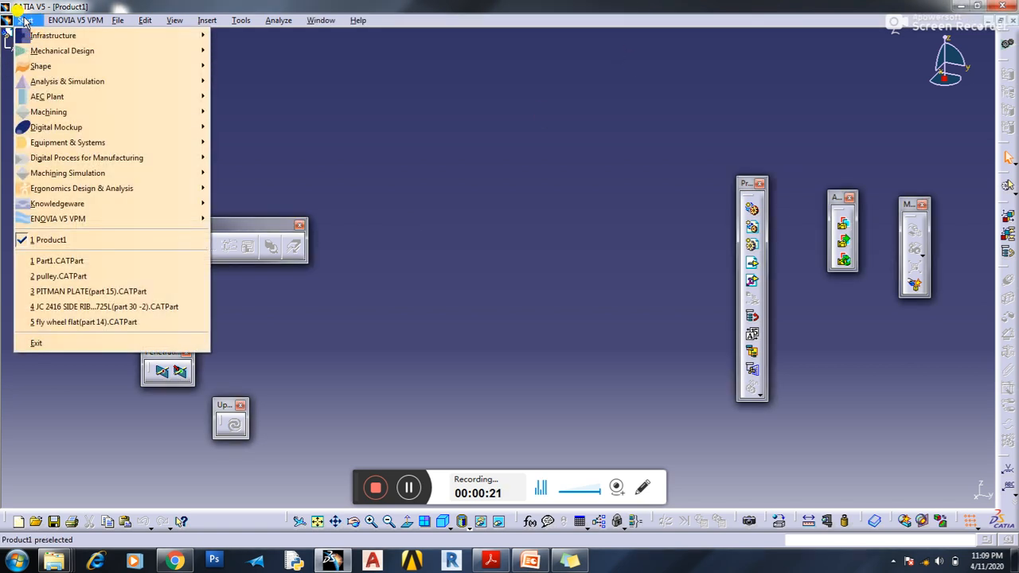
{"action": "mouse_move", "coordinate": [57, 52]}
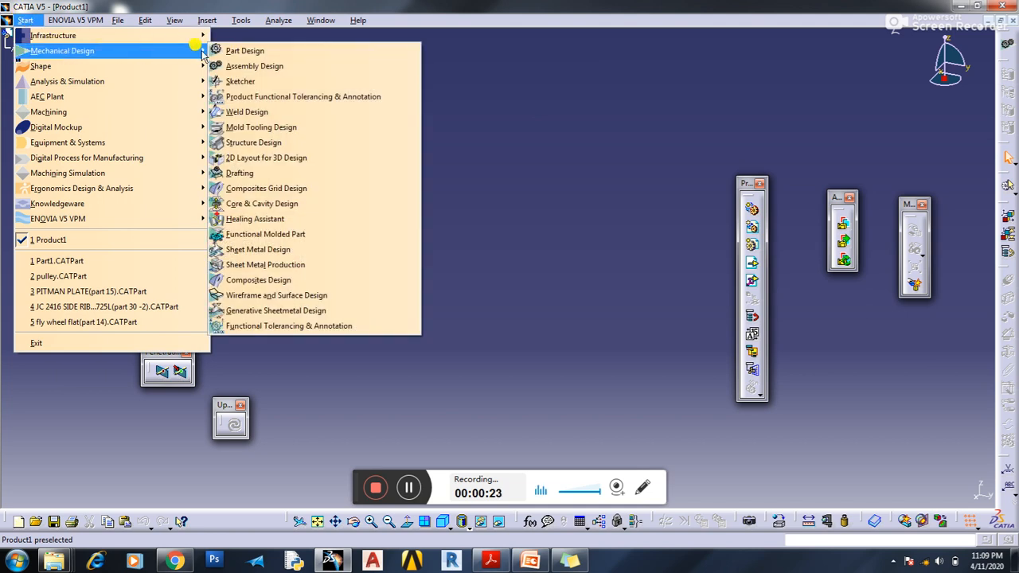
{"action": "left_click", "coordinate": [253, 52]}
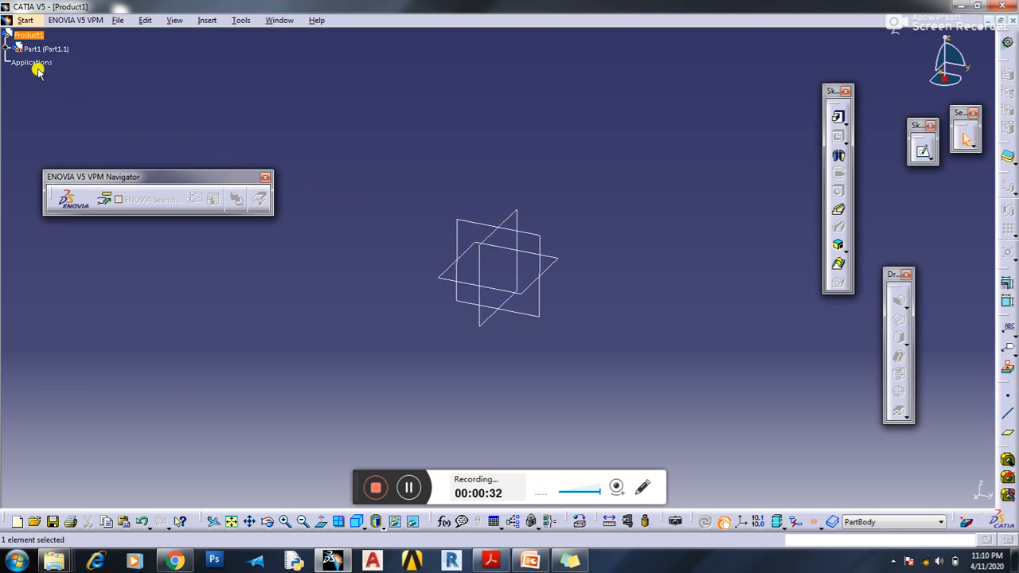
{"action": "left_click", "coordinate": [12, 49]}
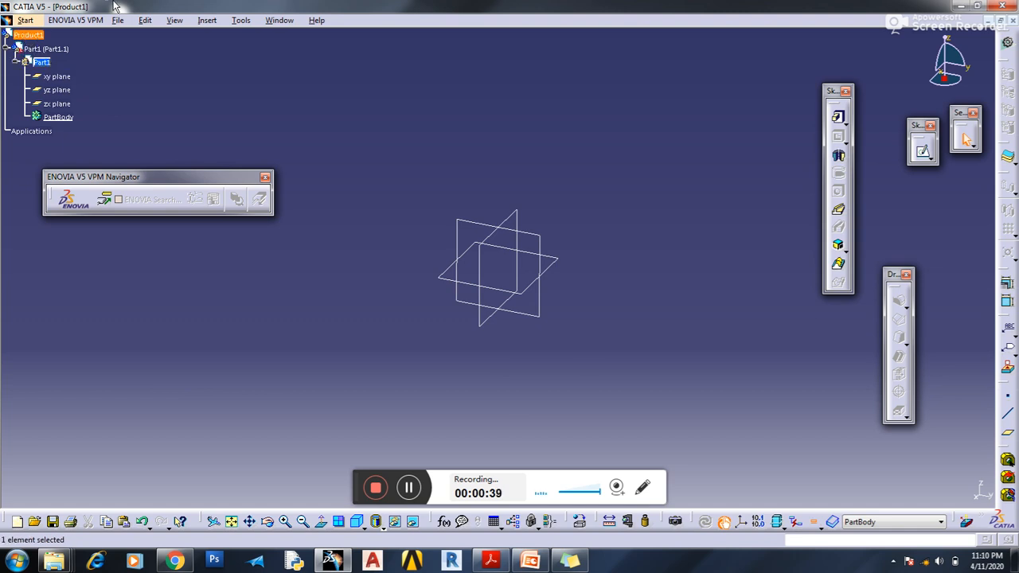
- Reposition the ENOVIA V5 VPM Navigator toolbar as a floating vertical palette just below the specification tree
{"action": "left_click_drag", "start_coordinate": [109, 176], "coordinate": [18, 344]}
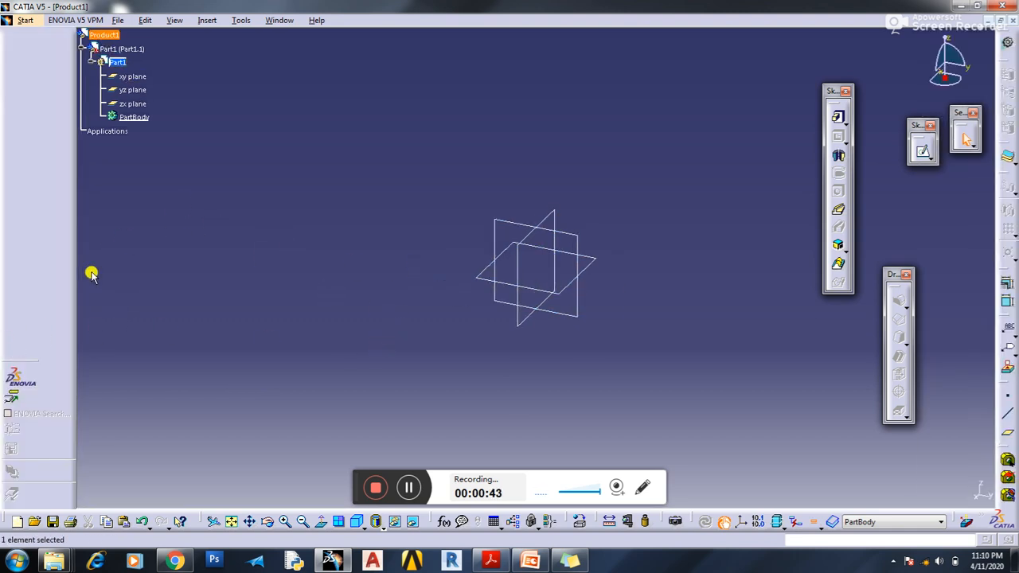
{"action": "left_click_drag", "start_coordinate": [18, 358], "coordinate": [124, 174]}
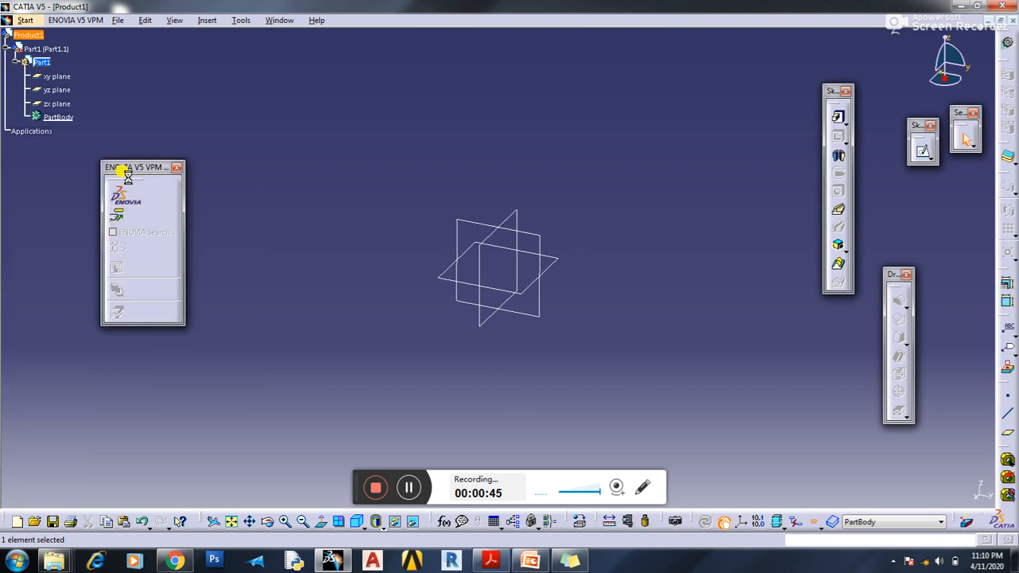
- Sketch a centered rectangle around the origin on the xy plane and exit the sketch
{"action": "left_click", "coordinate": [46, 77]}
{"action": "left_click", "coordinate": [927, 158]}
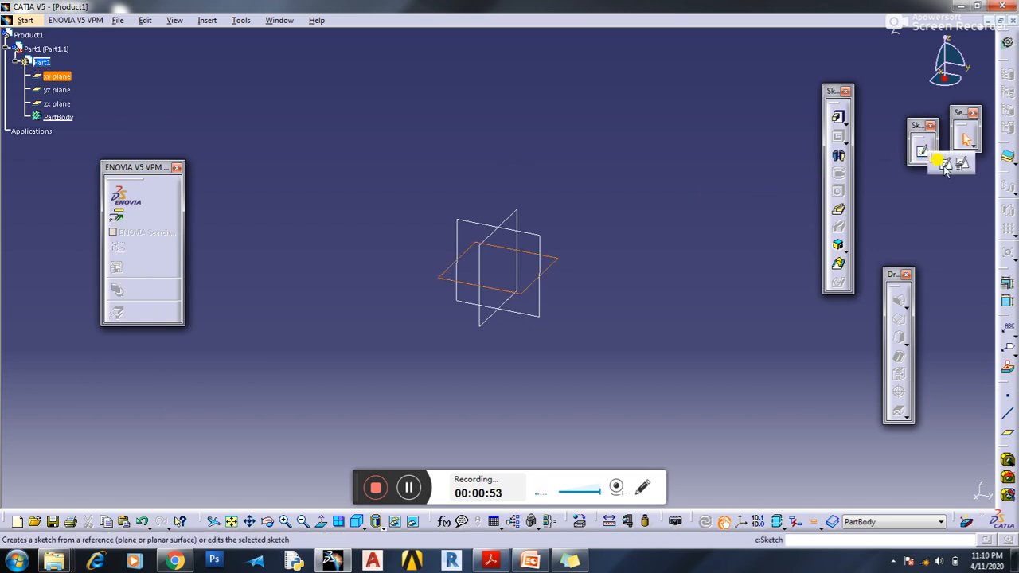
{"action": "left_click", "coordinate": [944, 163]}
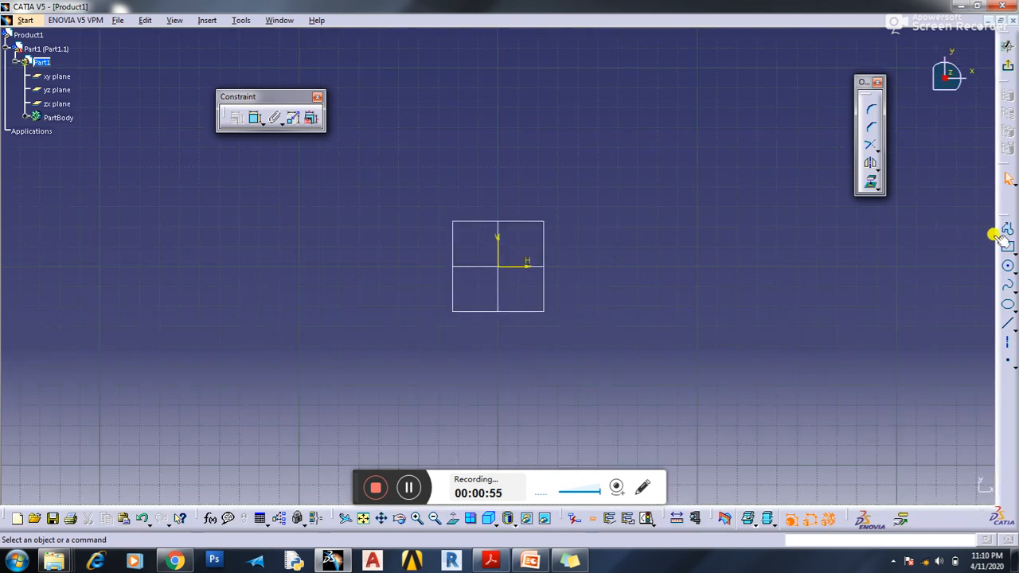
{"action": "left_click", "coordinate": [1014, 252]}
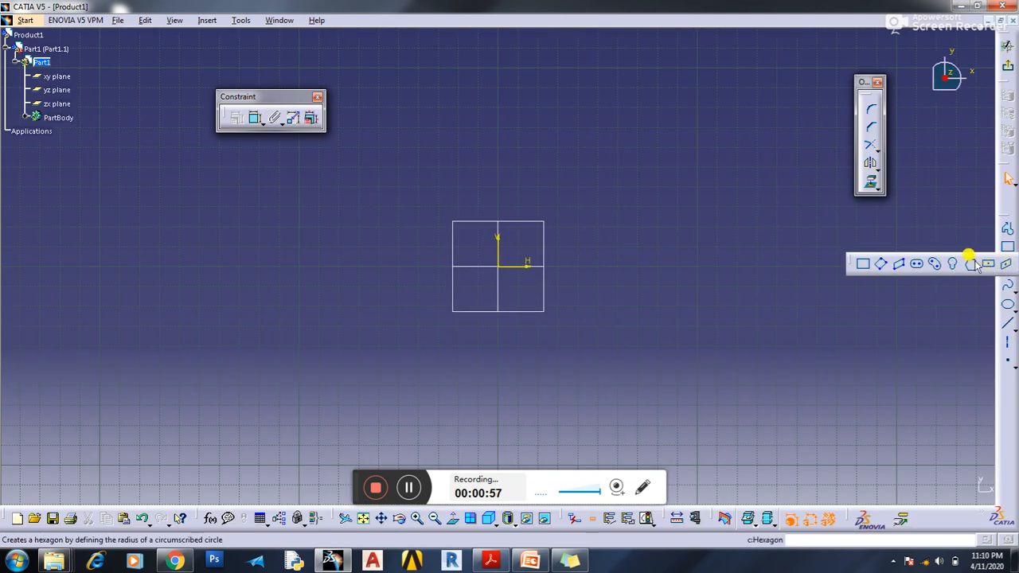
{"action": "left_click", "coordinate": [988, 265]}
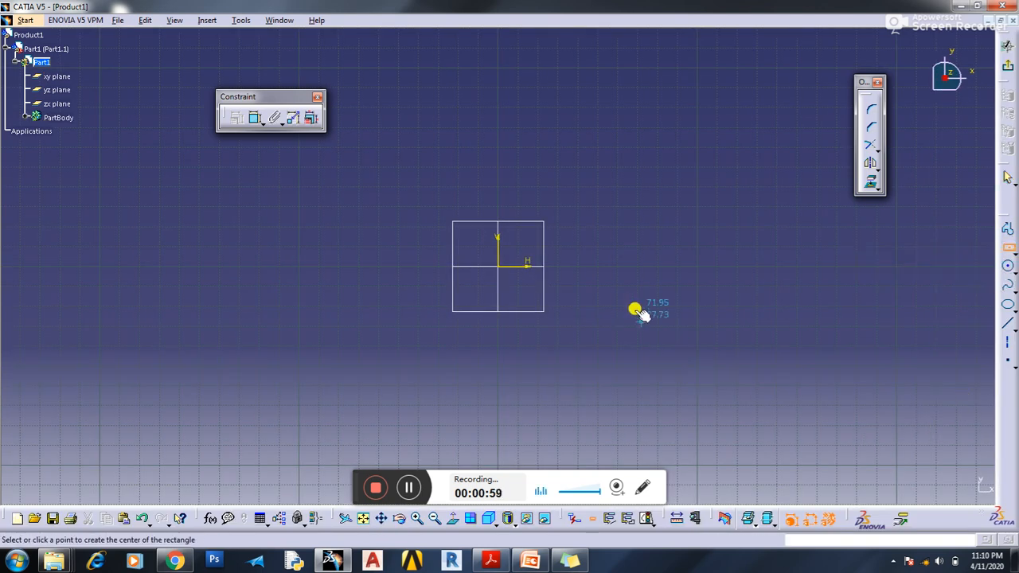
{"action": "left_click", "coordinate": [498, 266]}
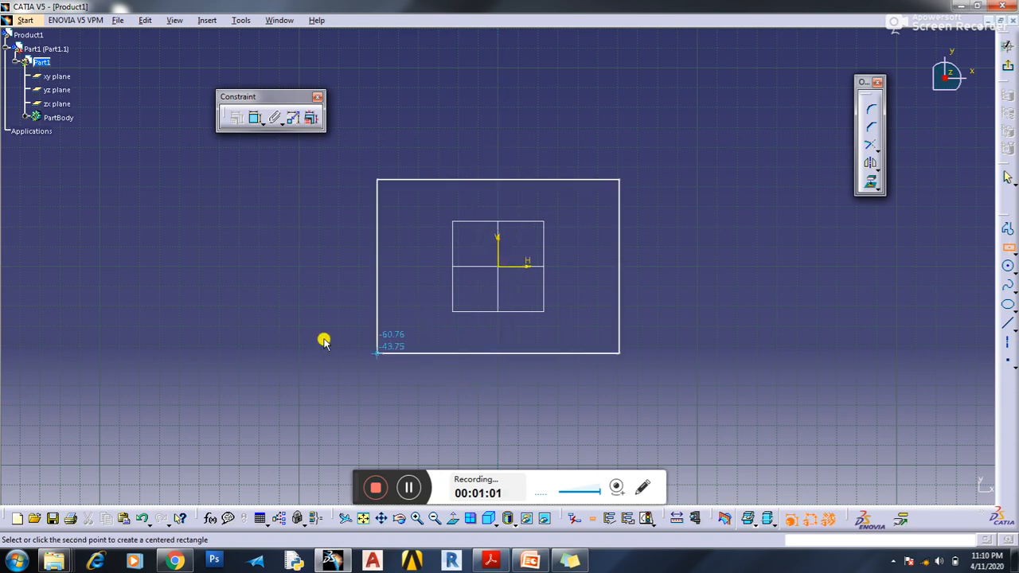
{"action": "left_click", "coordinate": [303, 376]}
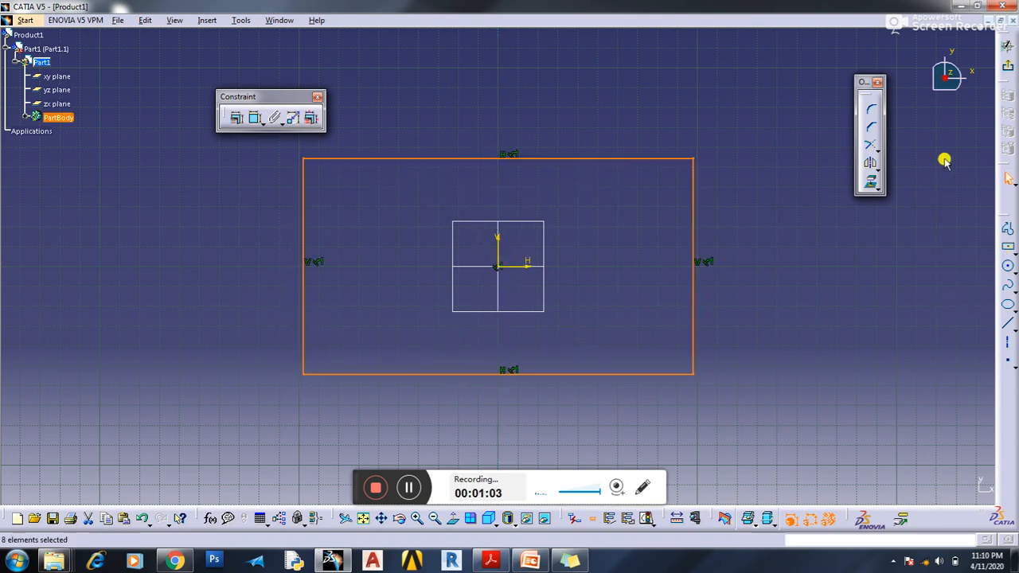
{"action": "left_click", "coordinate": [1009, 67]}
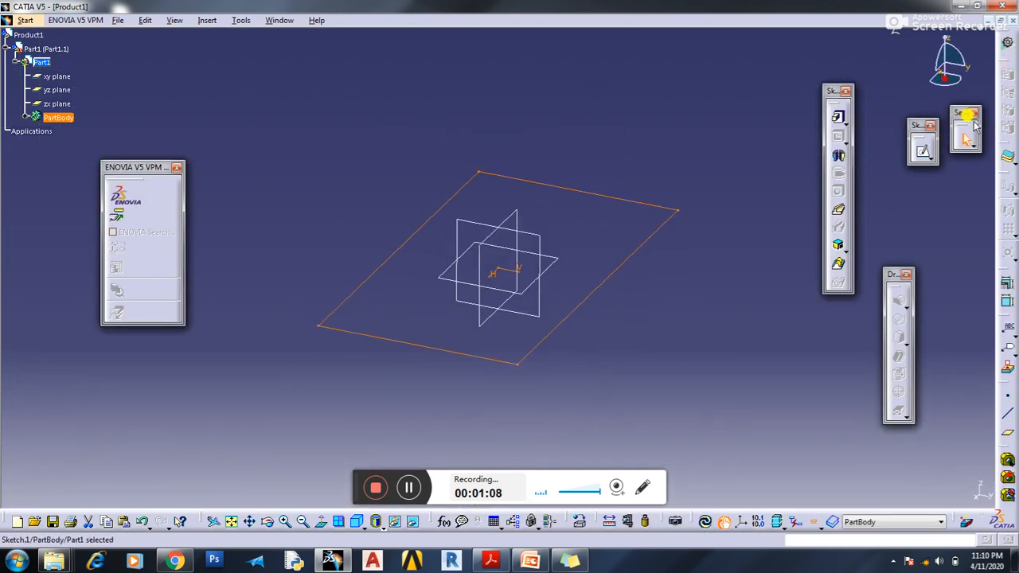
- Reopen the rectangle sketch, leave it unedited, and pad it to a length of 20 mm
{"action": "left_click", "coordinate": [923, 151]}
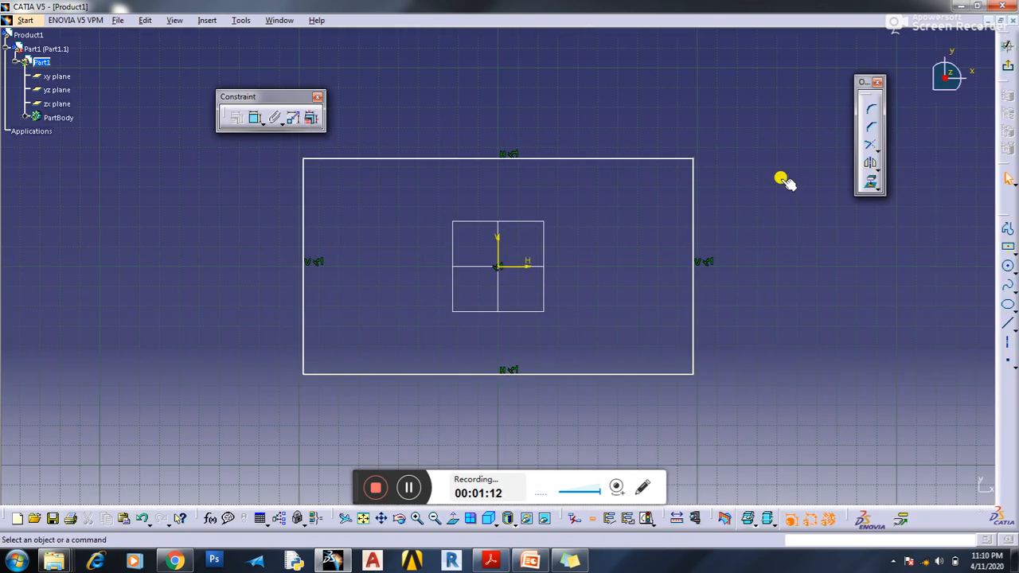
{"action": "left_click", "coordinate": [1008, 70]}
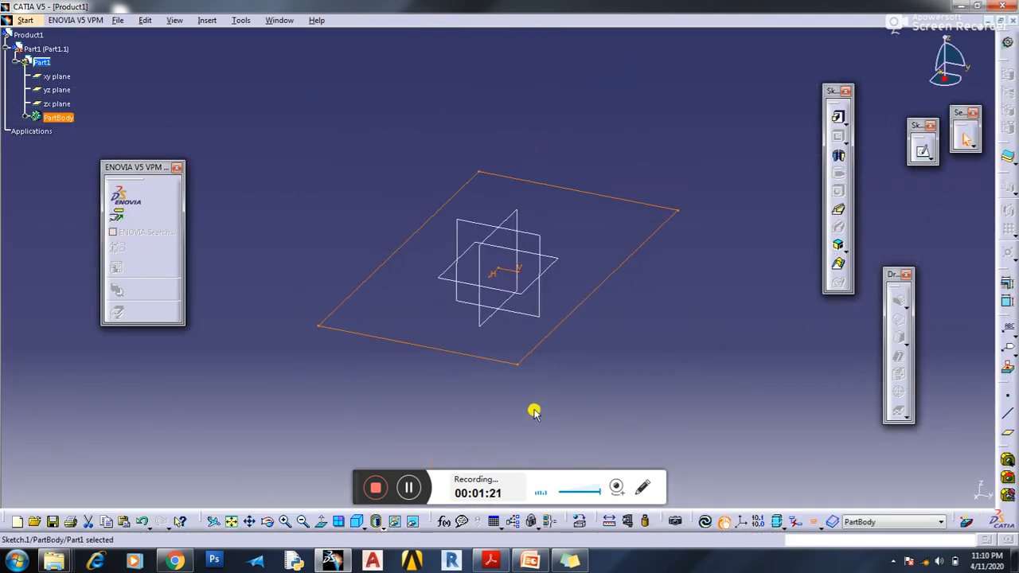
{"action": "left_click", "coordinate": [840, 117]}
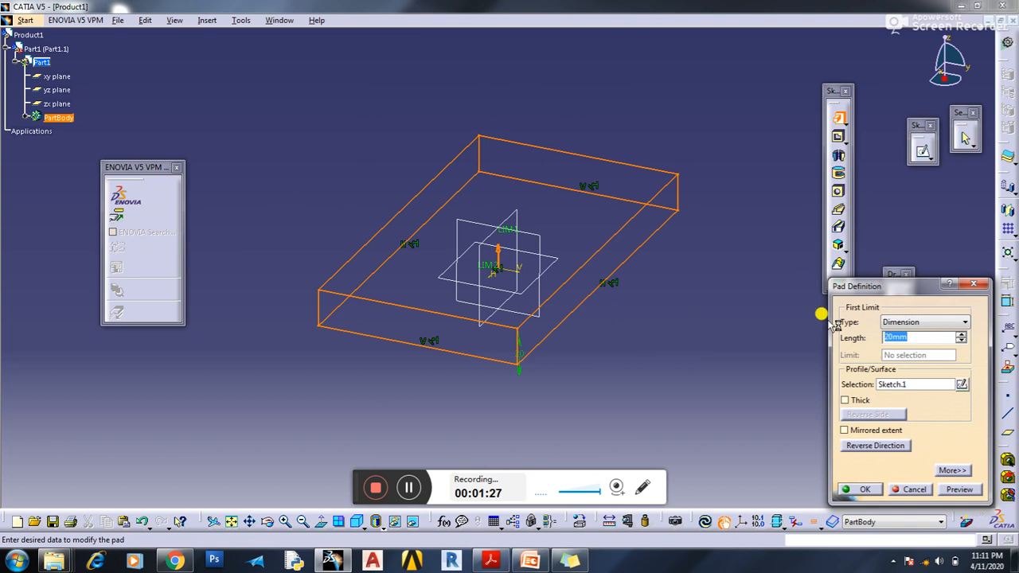
{"action": "left_click", "coordinate": [859, 489]}
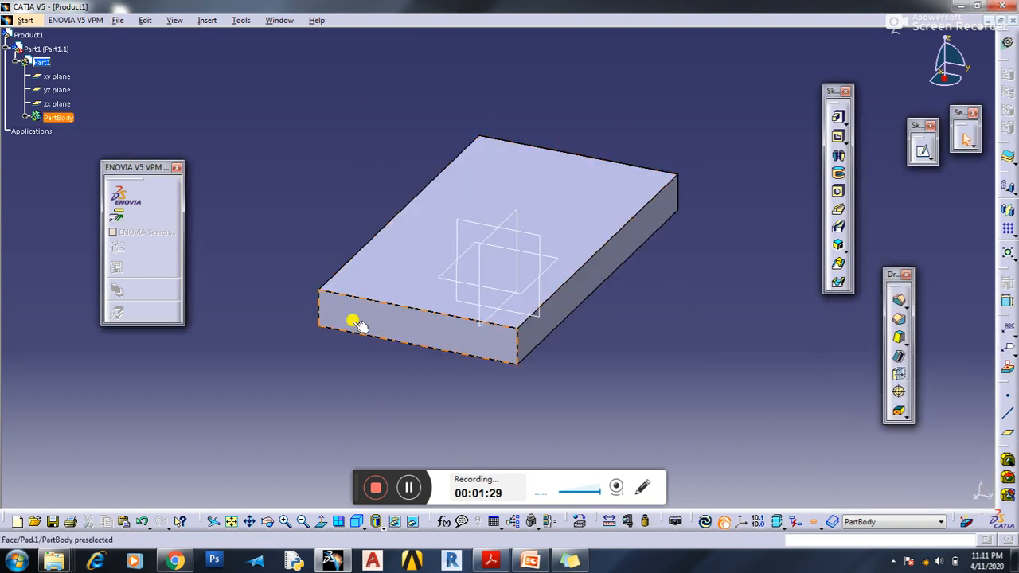
{"action": "left_click", "coordinate": [267, 521]}
{"action": "left_click_drag", "start_coordinate": [334, 413], "coordinate": [418, 380]}
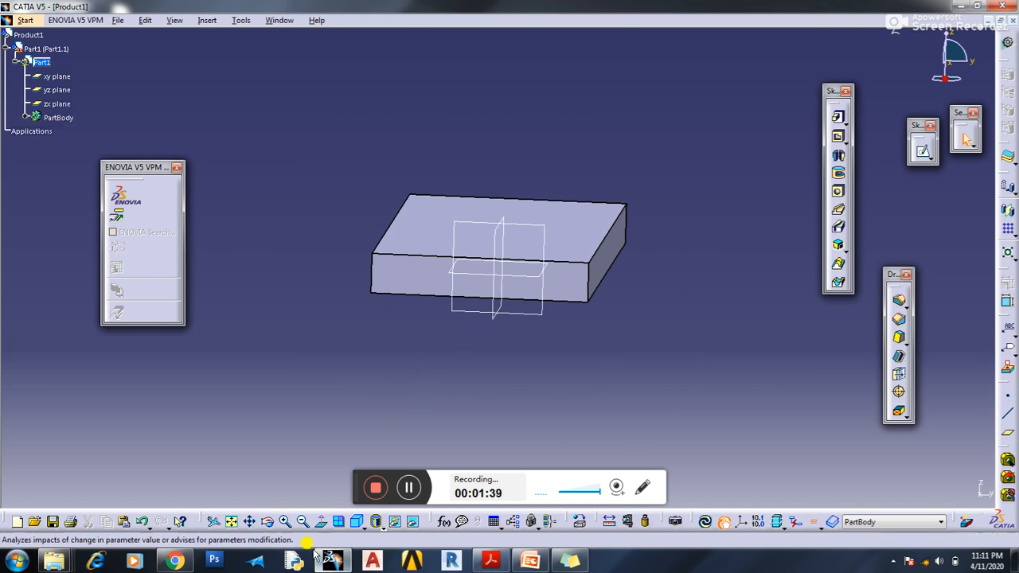
{"action": "left_click", "coordinate": [268, 521]}
{"action": "left_click_drag", "start_coordinate": [541, 350], "coordinate": [450, 417]}
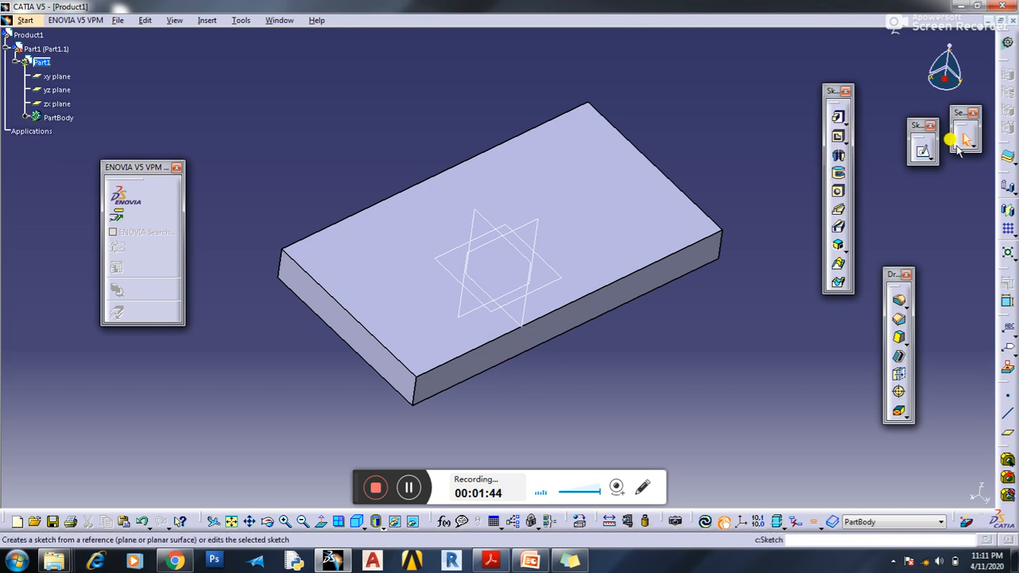
{"action": "left_click", "coordinate": [838, 139]}
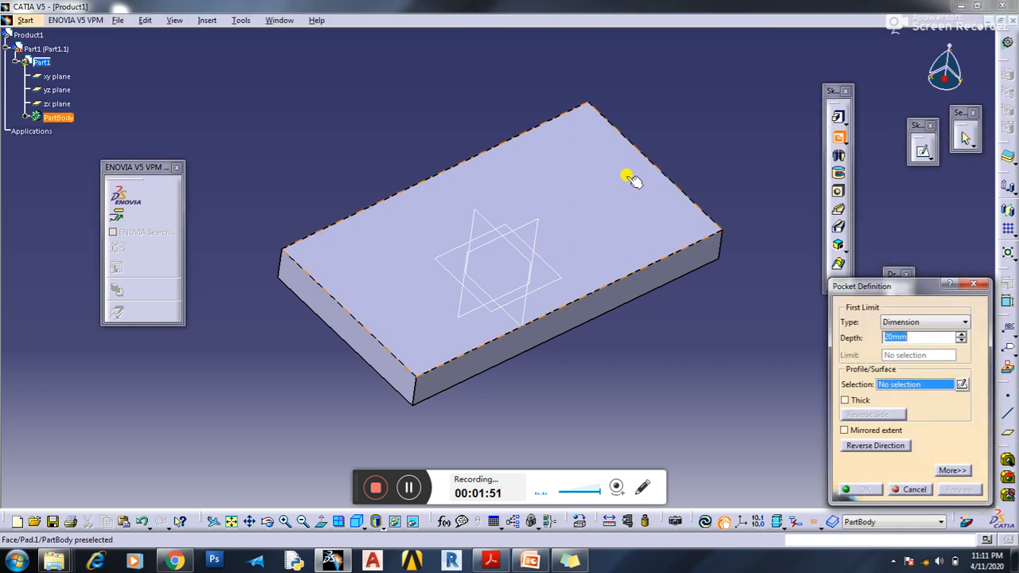
{"action": "left_click", "coordinate": [972, 284]}
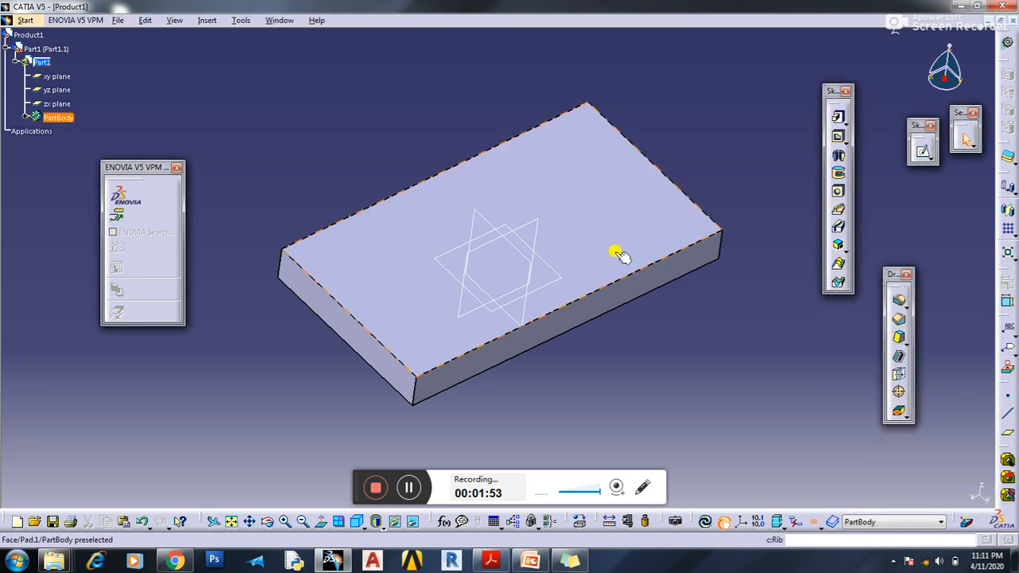
- Sketch a circle centred on the origin on the plate's upper face and cut it as a 15 mm deep pocket
{"action": "left_click", "coordinate": [612, 215]}
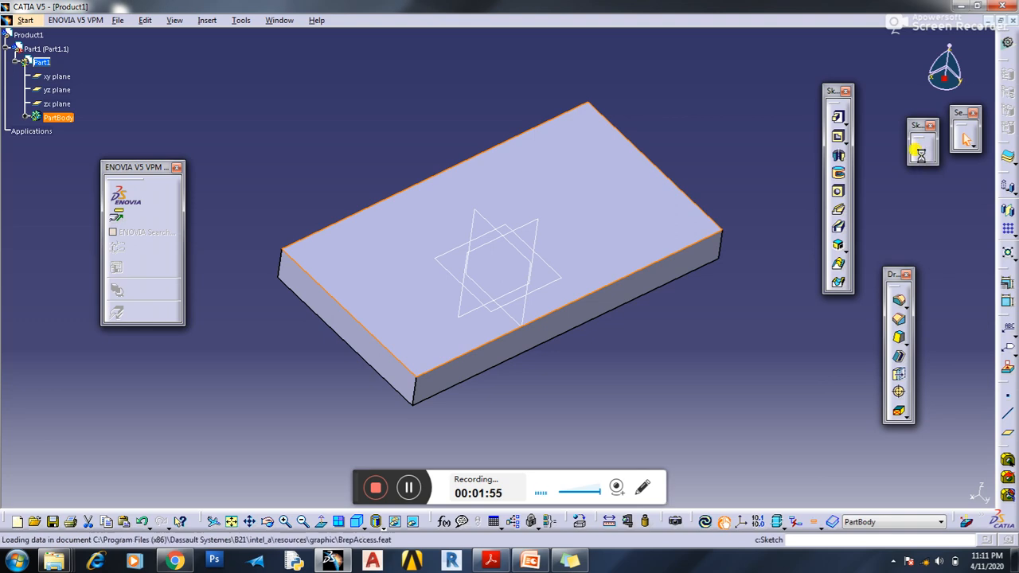
{"action": "left_click", "coordinate": [921, 150]}
{"action": "left_click", "coordinate": [1008, 267]}
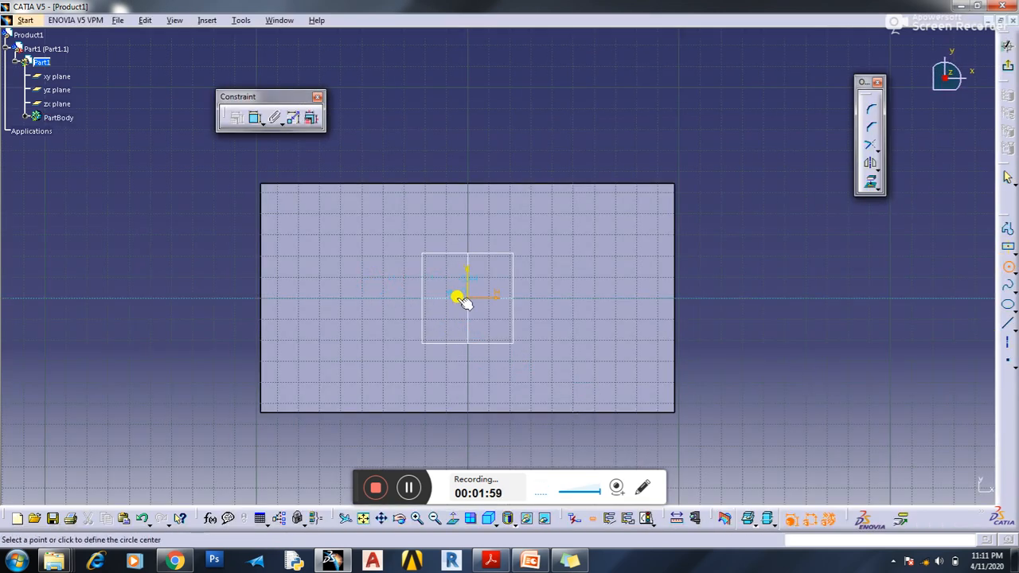
{"action": "left_click", "coordinate": [467, 298]}
{"action": "left_click", "coordinate": [510, 345]}
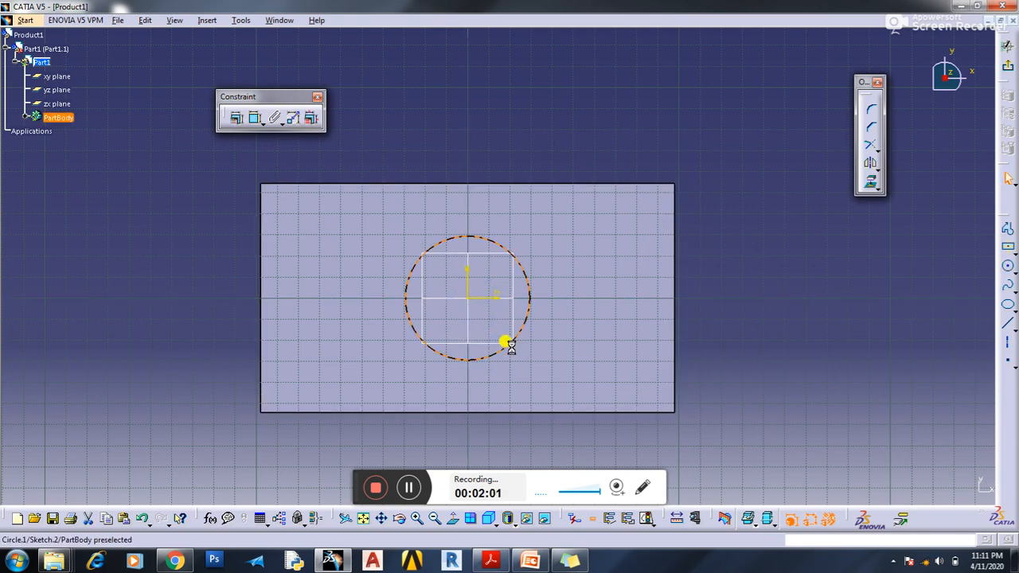
{"action": "left_click", "coordinate": [1007, 67]}
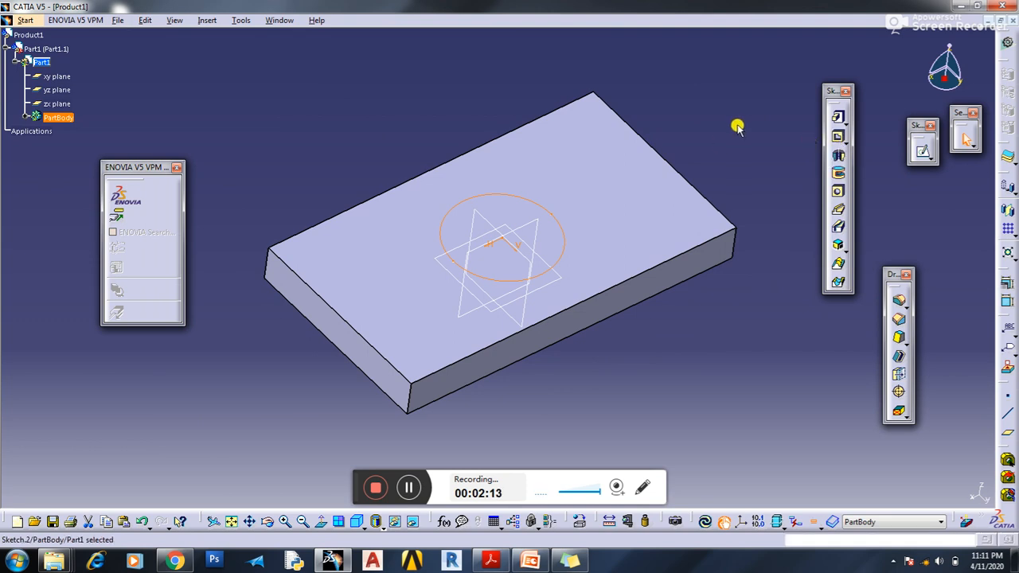
{"action": "left_click", "coordinate": [836, 137]}
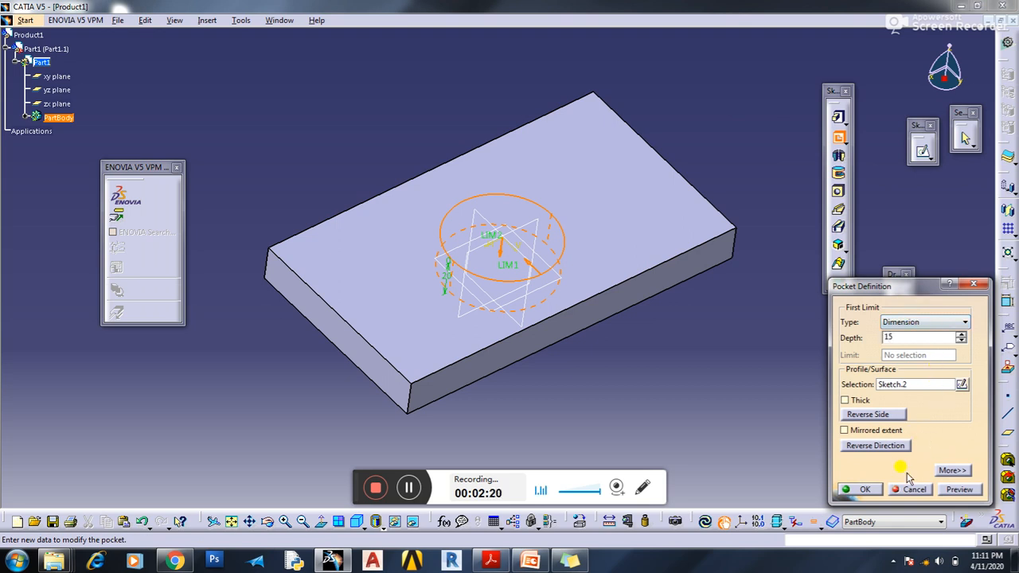
{"action": "left_click", "coordinate": [868, 489]}
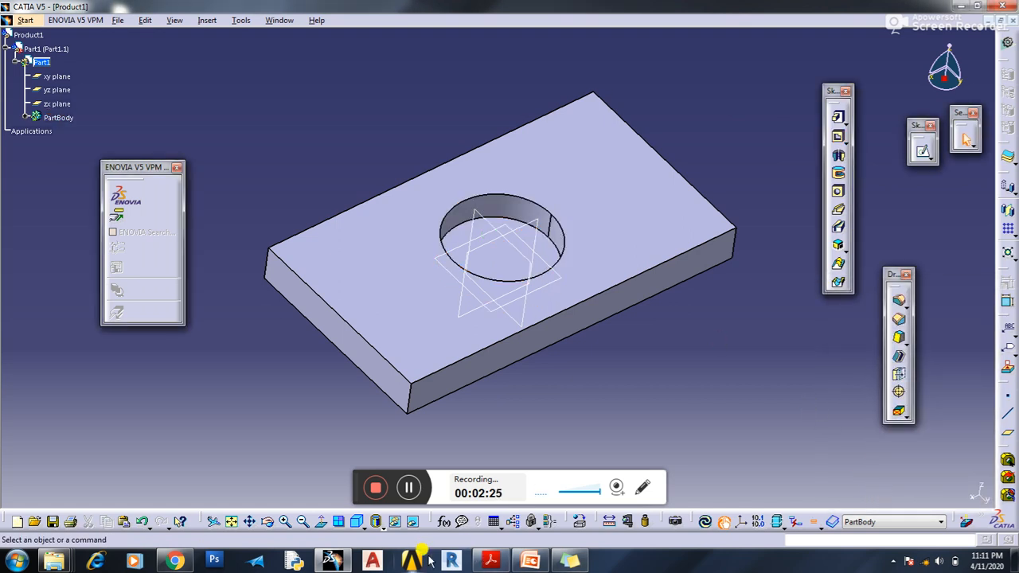
- Add a blind flat-bottomed hole, 10 mm in diameter and 10 mm deep, near one corner of the plate's upper face
{"action": "left_click", "coordinate": [267, 521]}
{"action": "left_click_drag", "start_coordinate": [305, 359], "coordinate": [470, 479]}
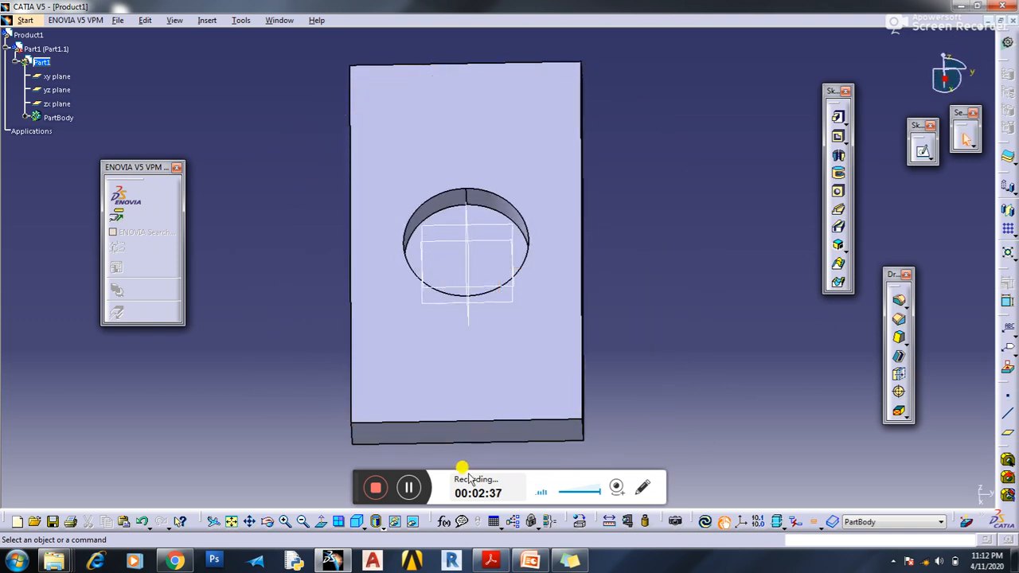
{"action": "left_click", "coordinate": [838, 193]}
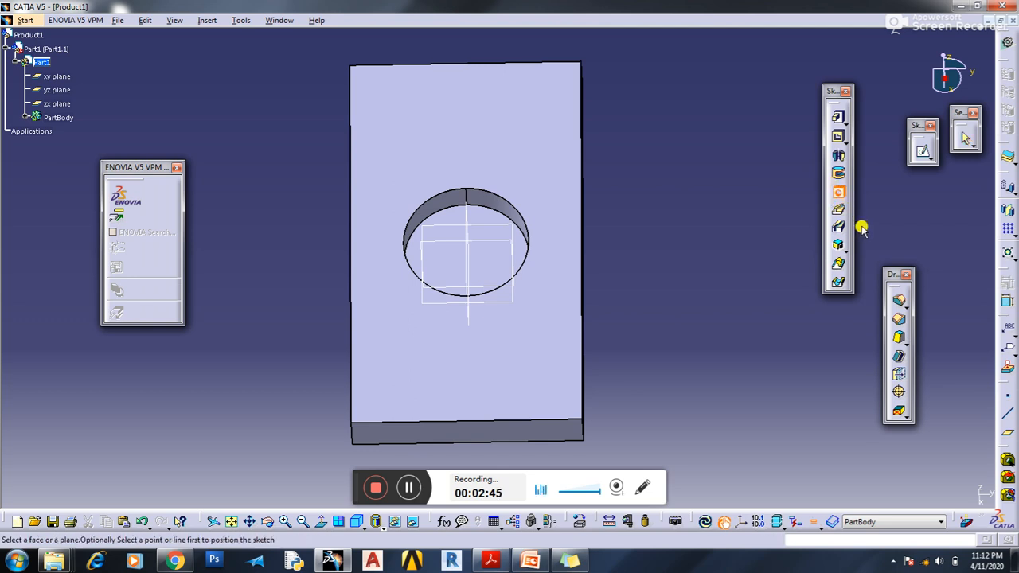
{"action": "left_click", "coordinate": [534, 139]}
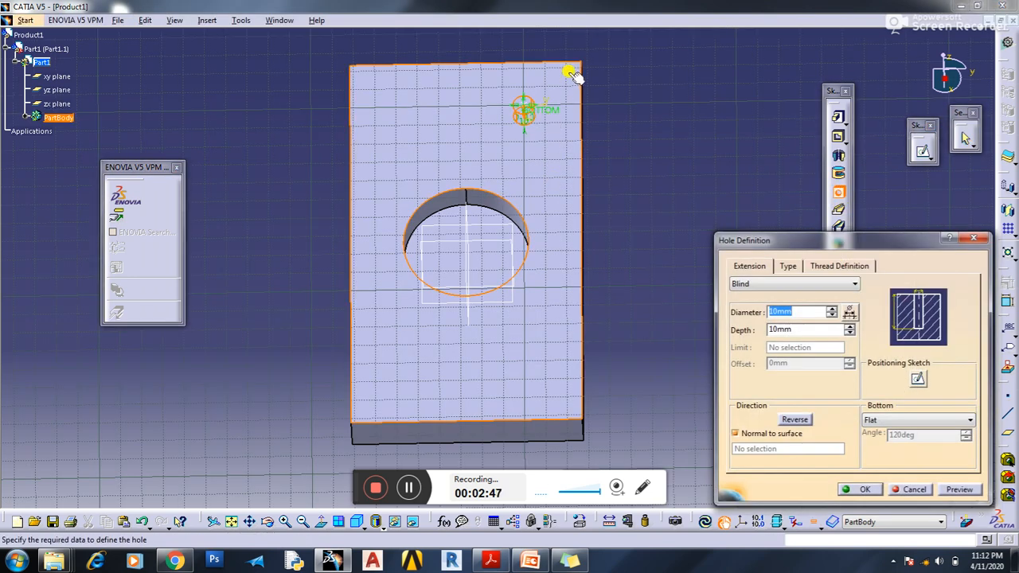
{"action": "left_click", "coordinate": [862, 490]}
- Add a second blind hole, 34 mm in diameter and 16 mm deep, beside the small hole near the adjacent corner
{"action": "left_click", "coordinate": [839, 194]}
{"action": "left_click", "coordinate": [414, 112]}
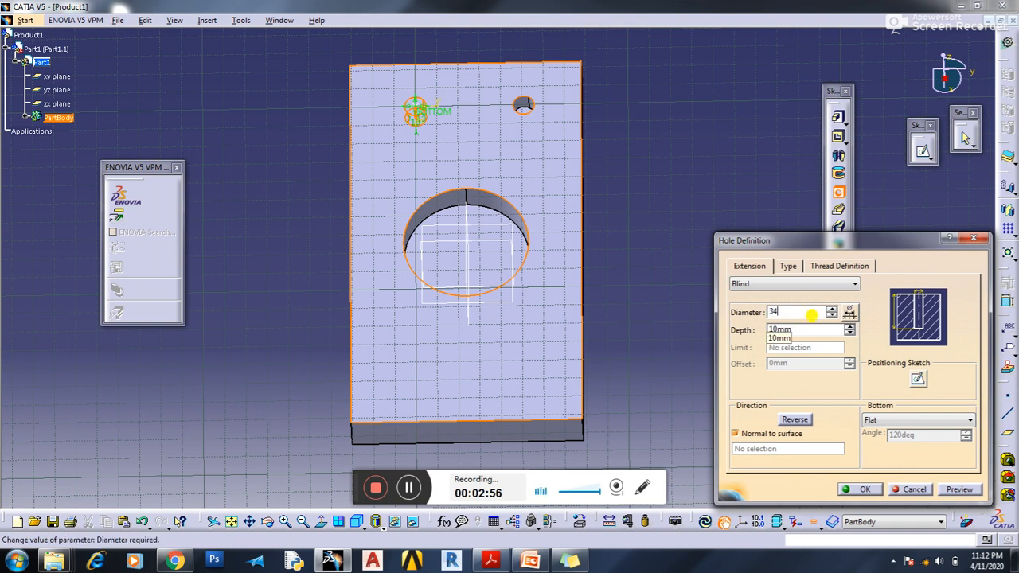
{"action": "key", "text": "Tab"}
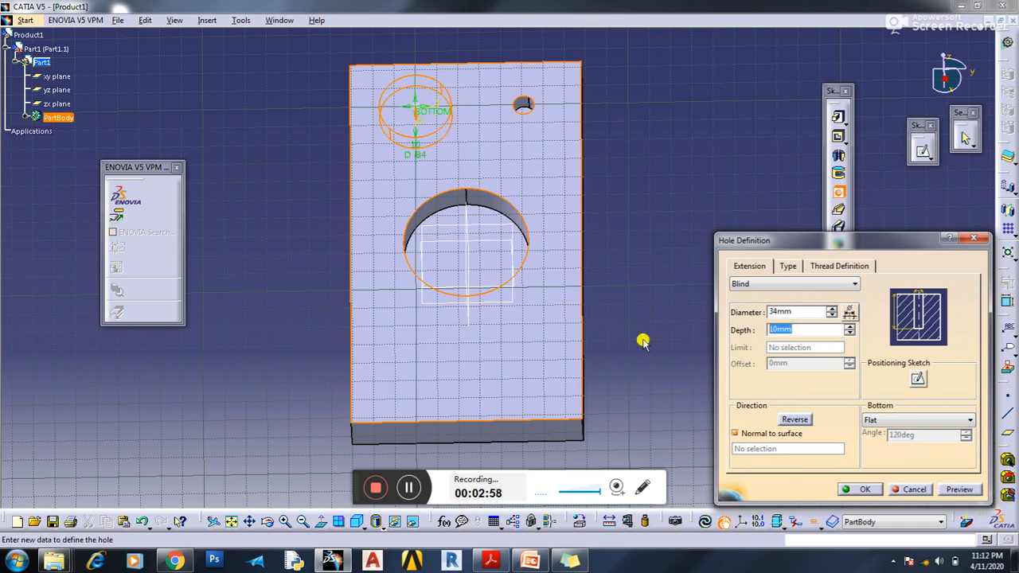
{"action": "left_click", "coordinate": [811, 423]}
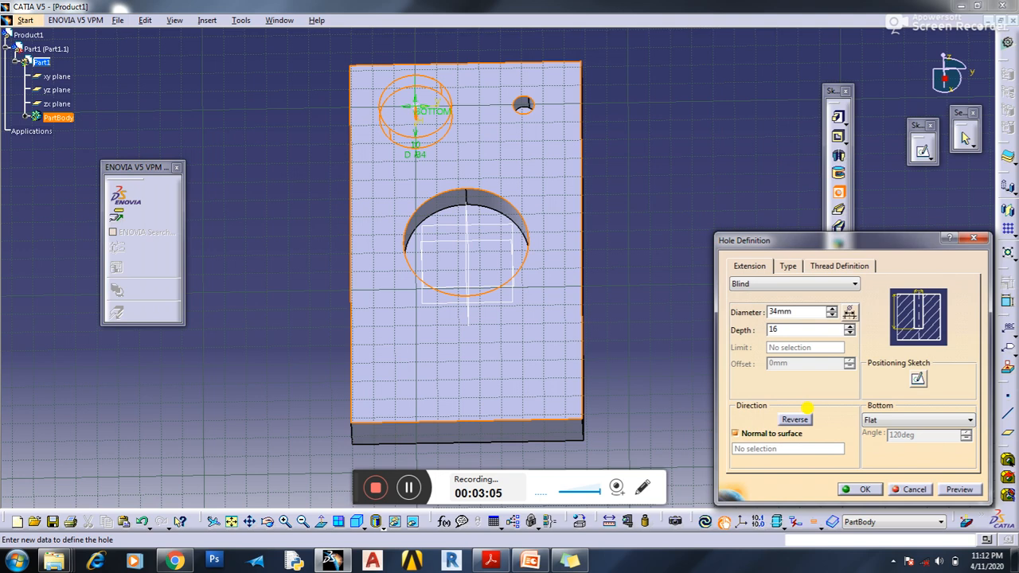
{"action": "left_click", "coordinate": [864, 489]}
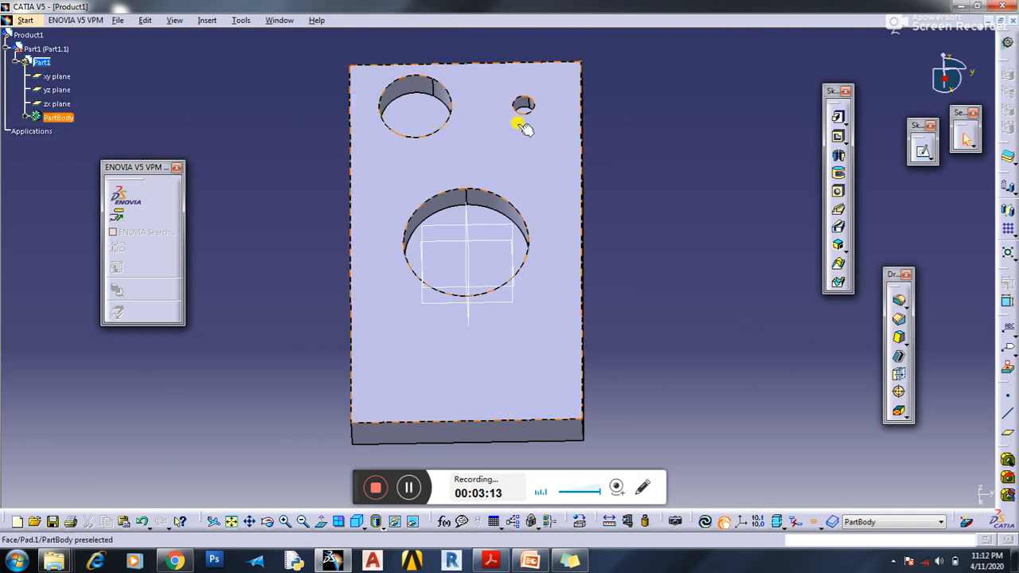
- Create a new part document and open a sketch on its xy plane
{"action": "left_click", "coordinate": [119, 20]}
{"action": "left_click", "coordinate": [151, 27]}
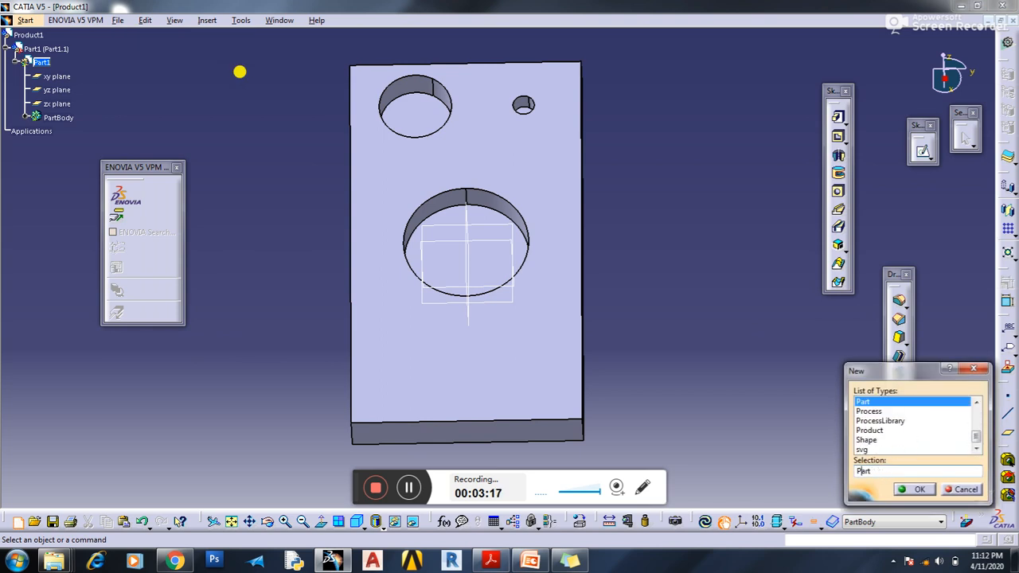
{"action": "key", "text": "Return"}
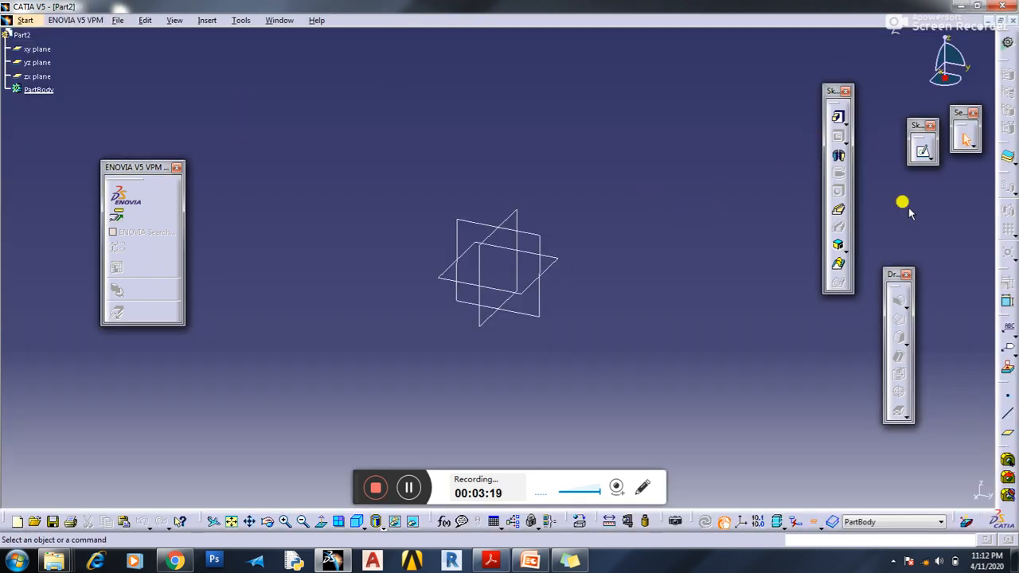
{"action": "left_click", "coordinate": [487, 251]}
{"action": "left_click", "coordinate": [921, 151]}
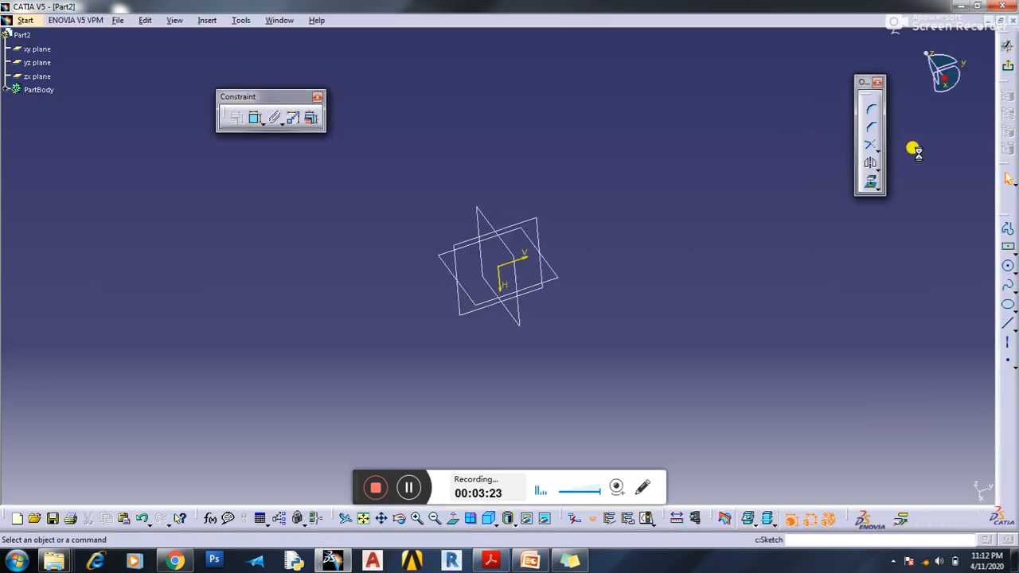
- Sketch an upright centred rectangle on the vertical axis, clear of the origin on its positive side, and exit the sketch
{"action": "left_click", "coordinate": [1008, 284]}
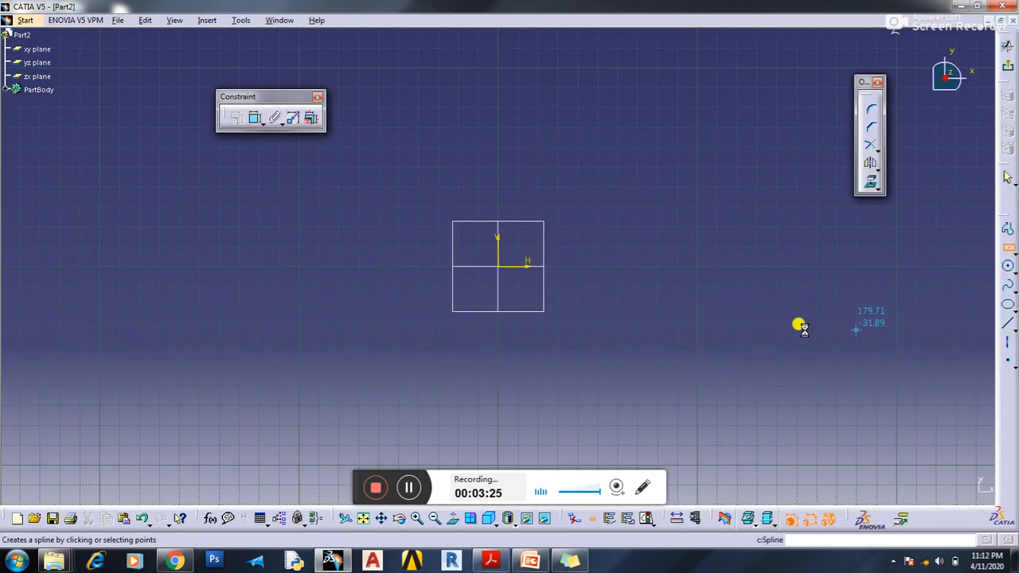
{"action": "left_click", "coordinate": [1007, 266]}
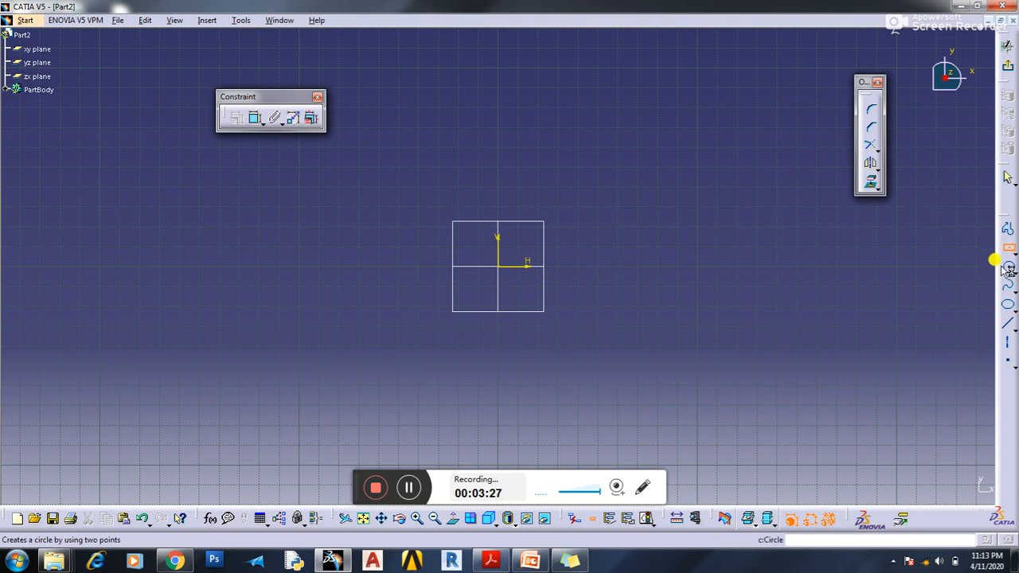
{"action": "left_click", "coordinate": [1006, 259]}
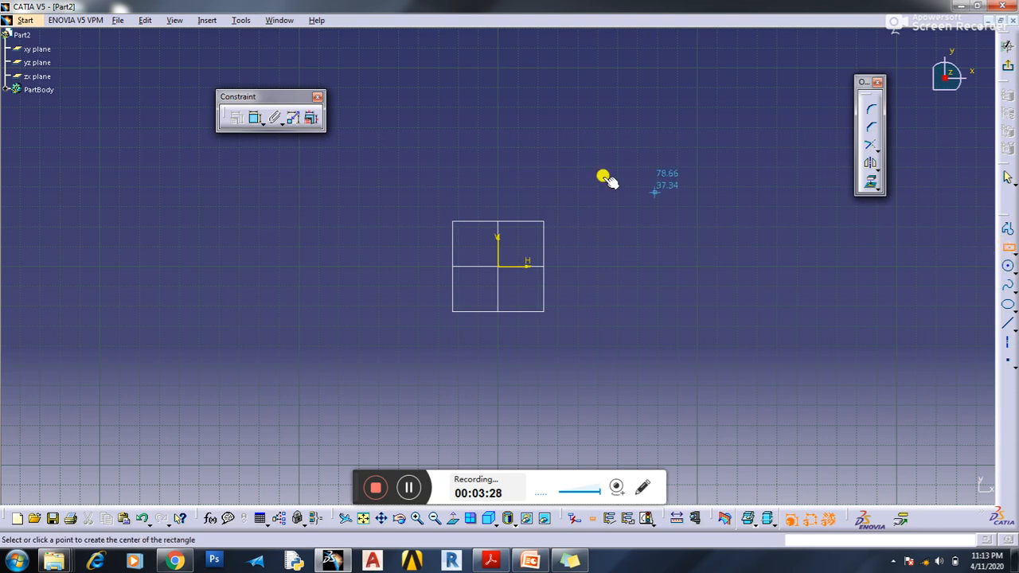
{"action": "left_click", "coordinate": [498, 125]}
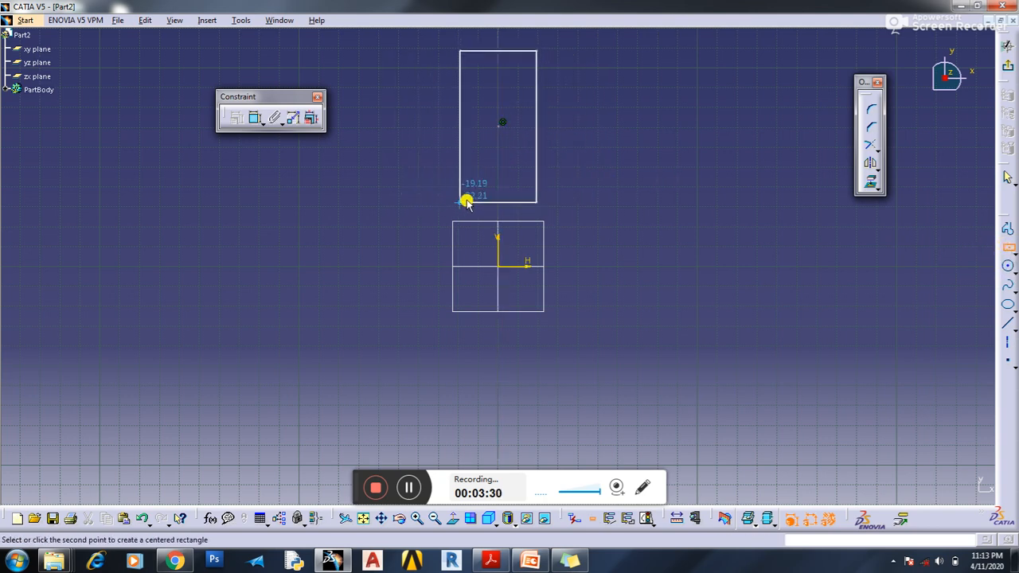
{"action": "left_click", "coordinate": [470, 198]}
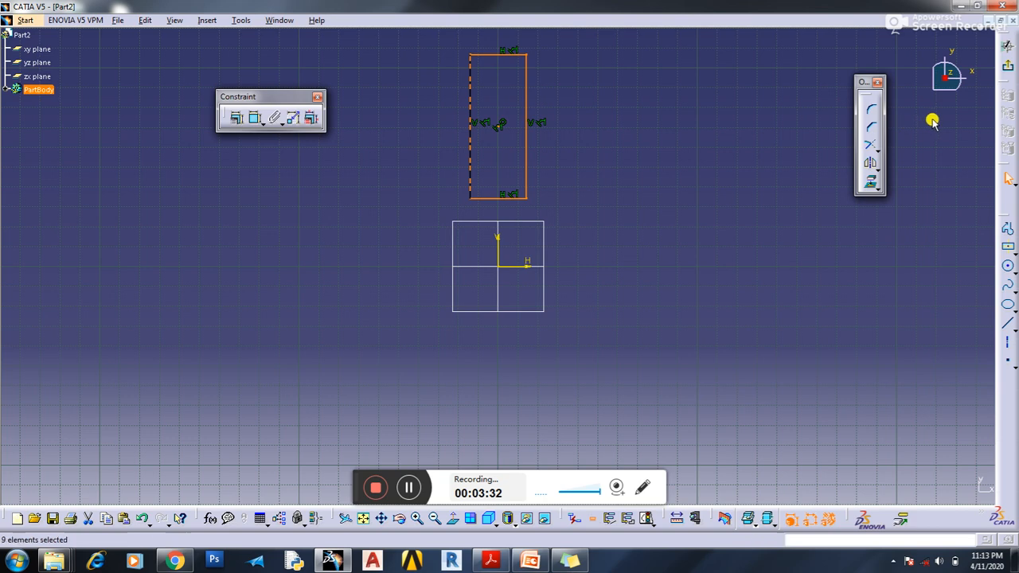
{"action": "left_click", "coordinate": [1008, 67]}
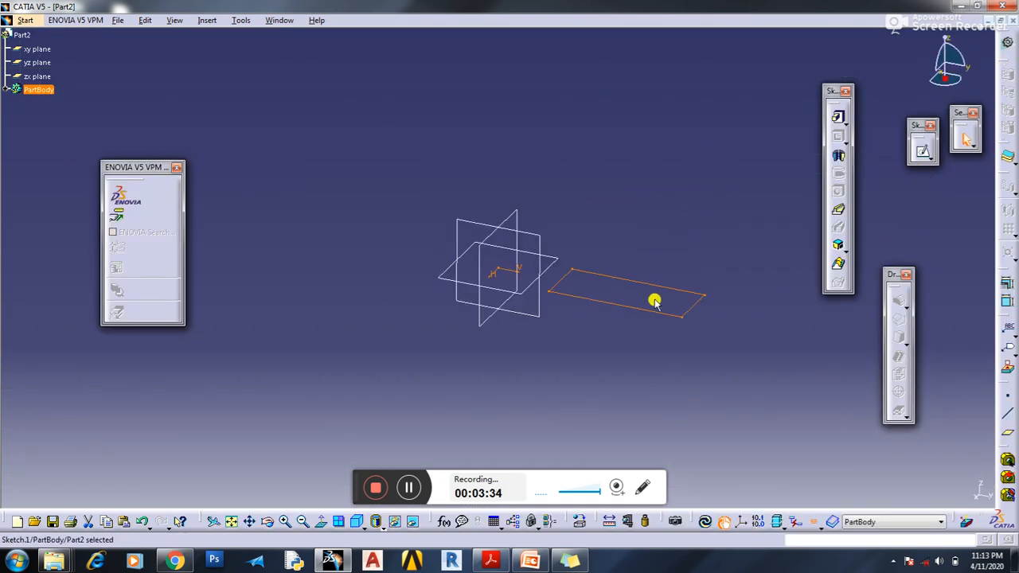
- Revolve the rectangle sketch 360 degrees about the sketch's horizontal axis as a Shaft to form a ring
{"action": "left_click", "coordinate": [829, 156]}
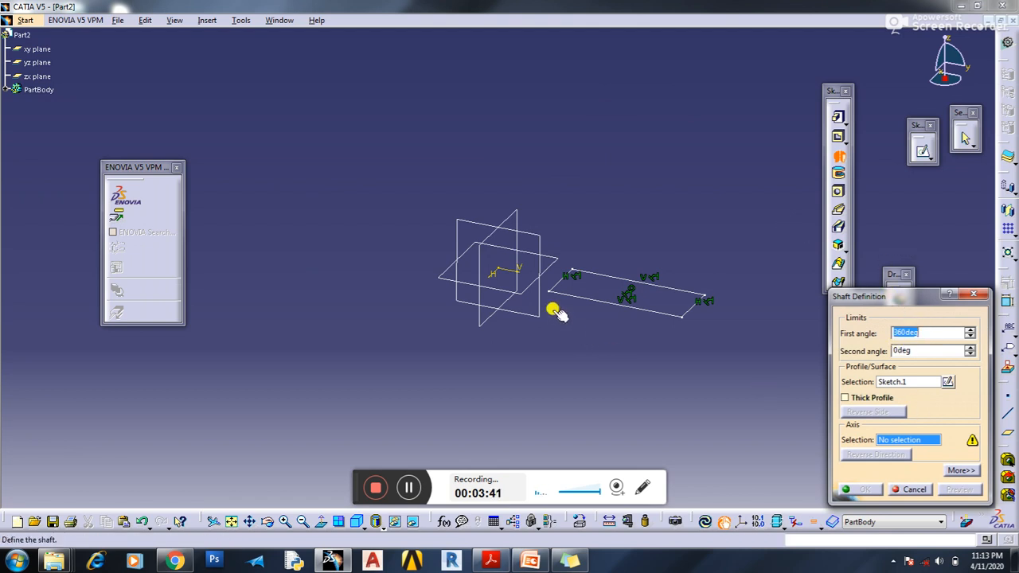
{"action": "left_click", "coordinate": [495, 271]}
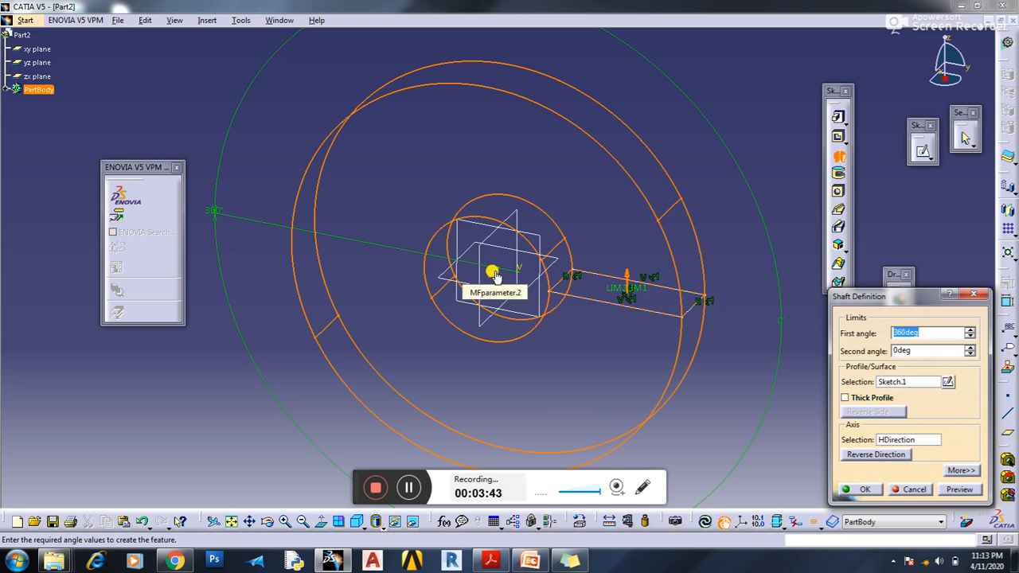
{"action": "left_click", "coordinate": [862, 490]}
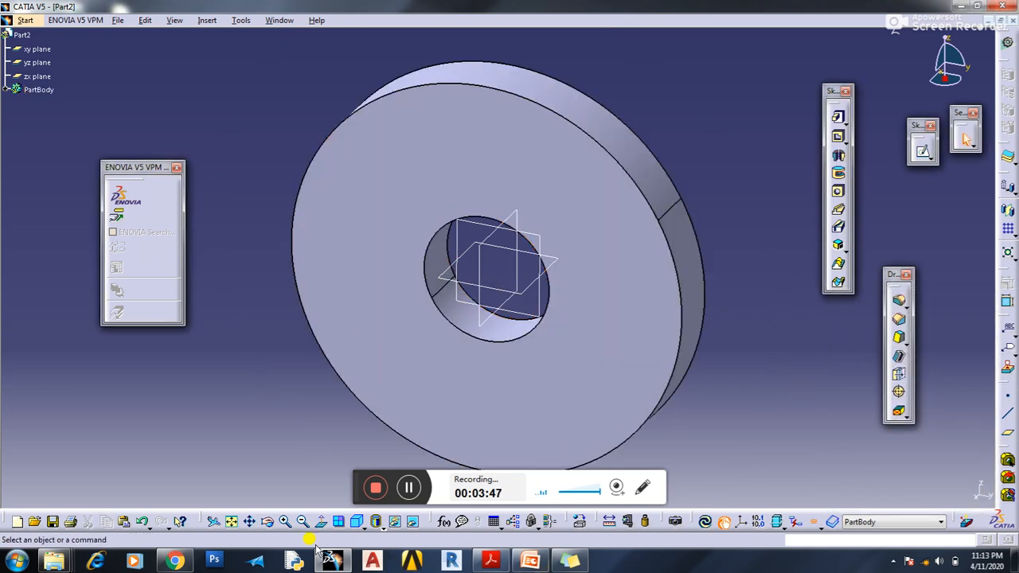
- Round the outer circular edge of one ring face with a 5 mm edge fillet, using tangency selection
{"action": "left_click", "coordinate": [266, 522]}
{"action": "left_click_drag", "start_coordinate": [303, 350], "coordinate": [439, 338]}
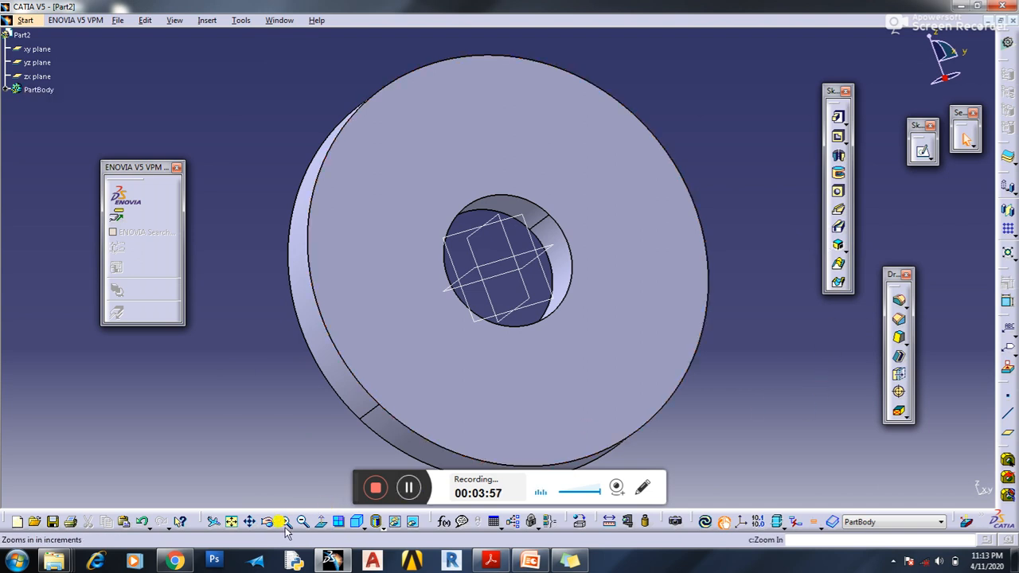
{"action": "left_click_drag", "start_coordinate": [255, 328], "coordinate": [366, 259]}
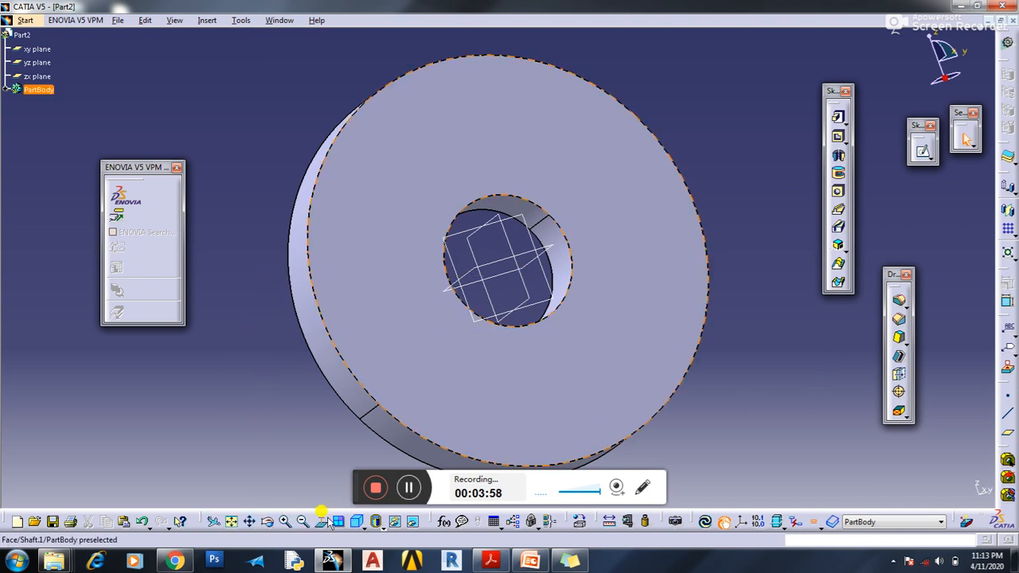
{"action": "left_click", "coordinate": [268, 522]}
{"action": "left_click_drag", "start_coordinate": [244, 268], "coordinate": [744, 374]}
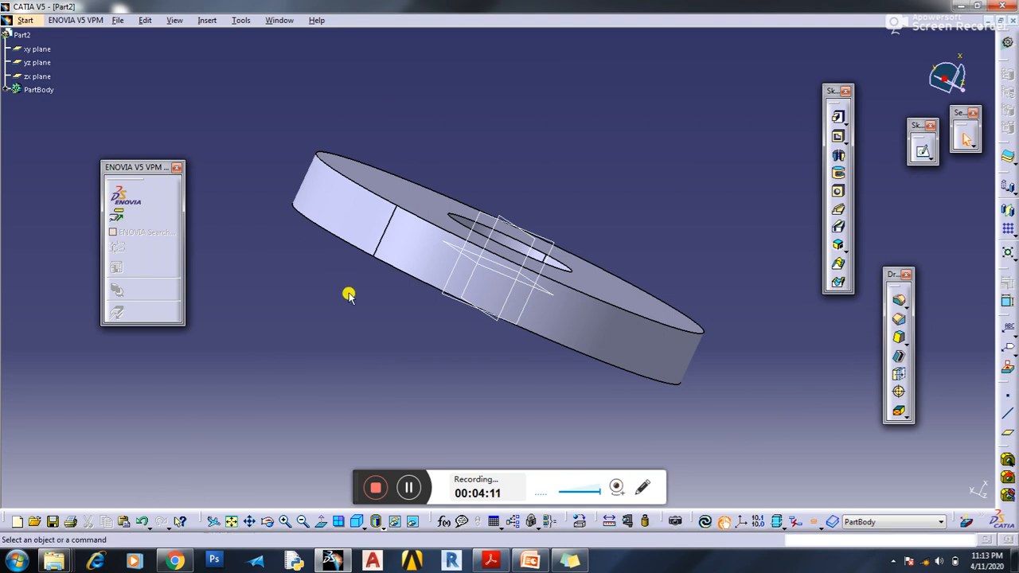
{"action": "left_click", "coordinate": [897, 303]}
{"action": "left_click", "coordinate": [628, 288]}
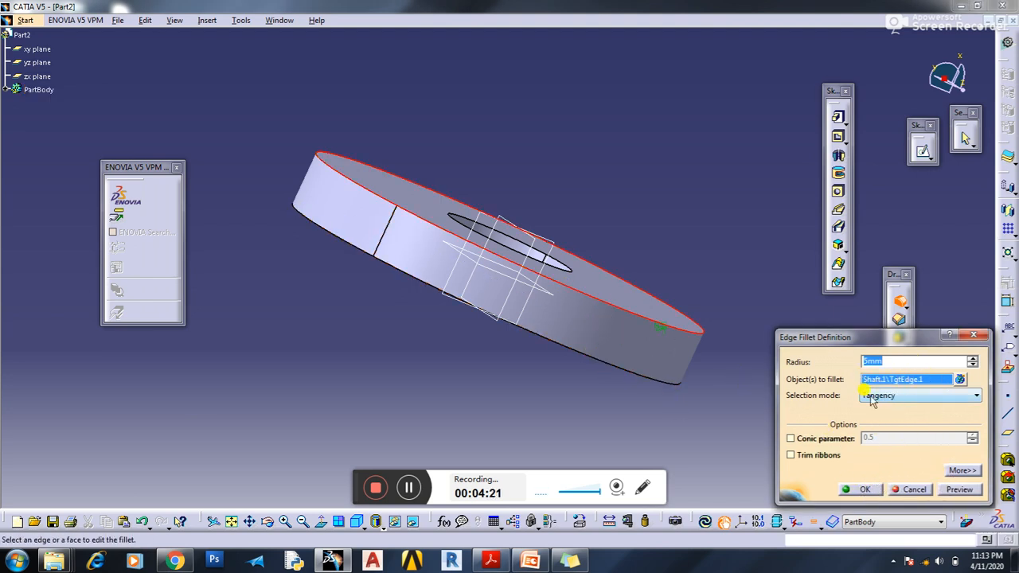
{"action": "left_click", "coordinate": [848, 488]}
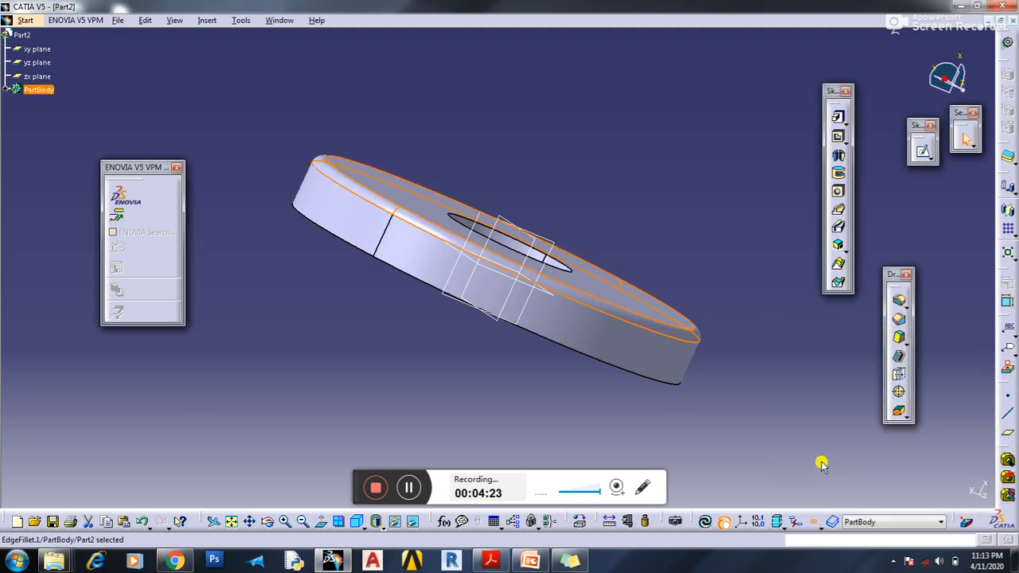
- Chamfer the outer circular edge of the ring's opposite face with a length of 1 mm and an angle of 45 degrees
{"action": "left_click", "coordinate": [267, 521]}
{"action": "left_click_drag", "start_coordinate": [307, 287], "coordinate": [642, 370]}
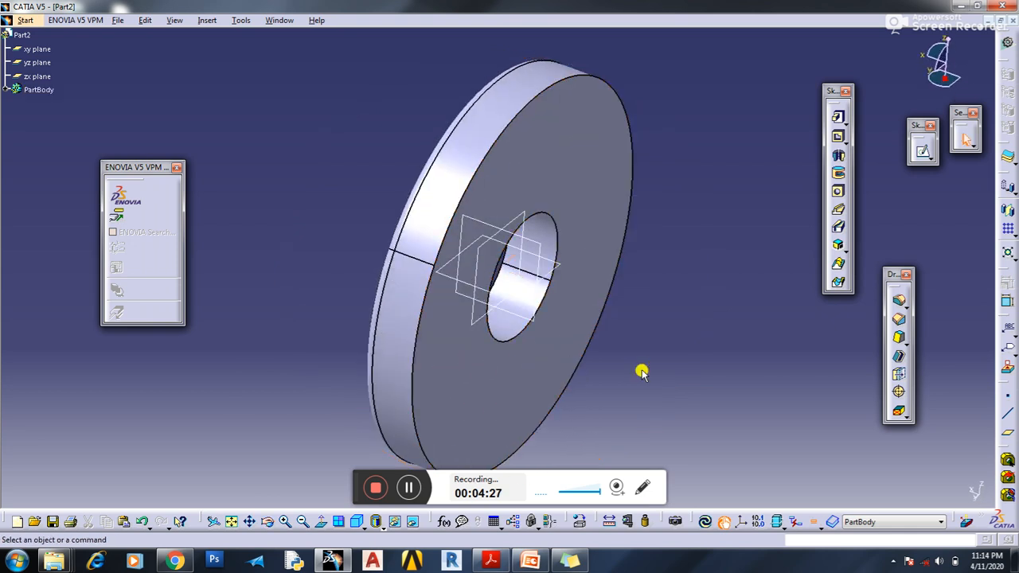
{"action": "left_click", "coordinate": [906, 305]}
{"action": "left_click", "coordinate": [896, 318]}
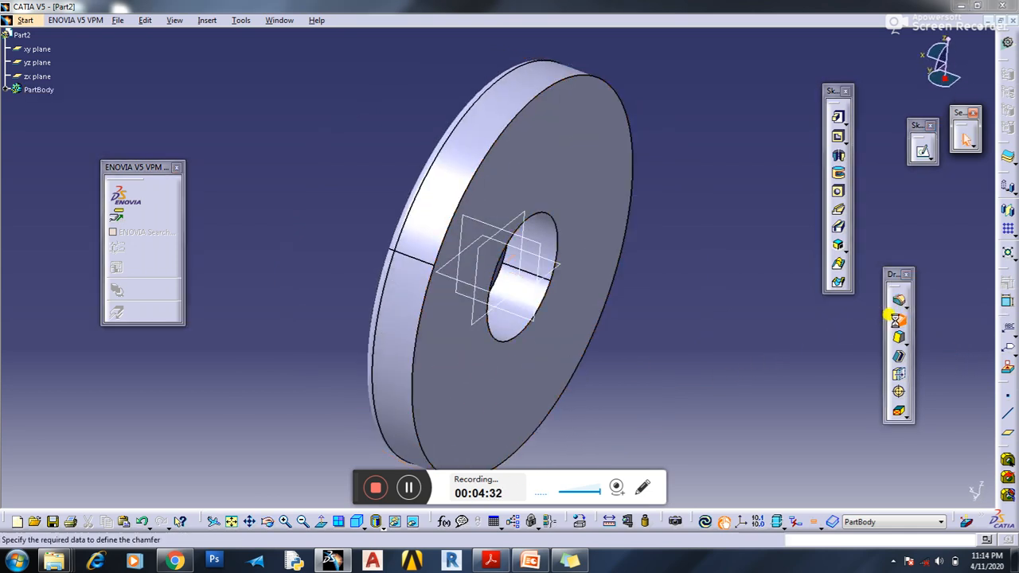
{"action": "left_click", "coordinate": [444, 236]}
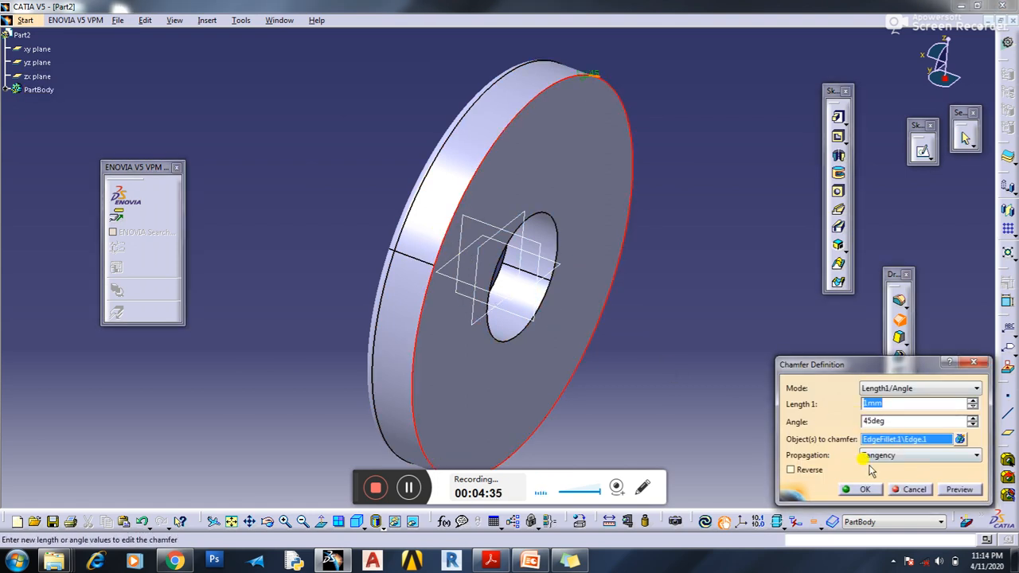
{"action": "left_click", "coordinate": [865, 489]}
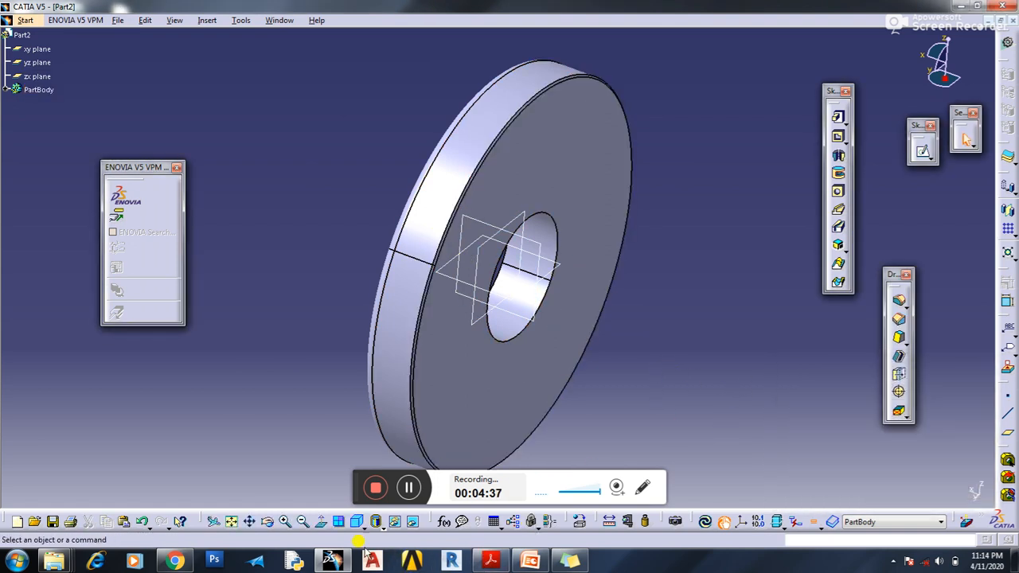
{"action": "left_click", "coordinate": [267, 521]}
{"action": "left_click_drag", "start_coordinate": [494, 303], "coordinate": [755, 219]}
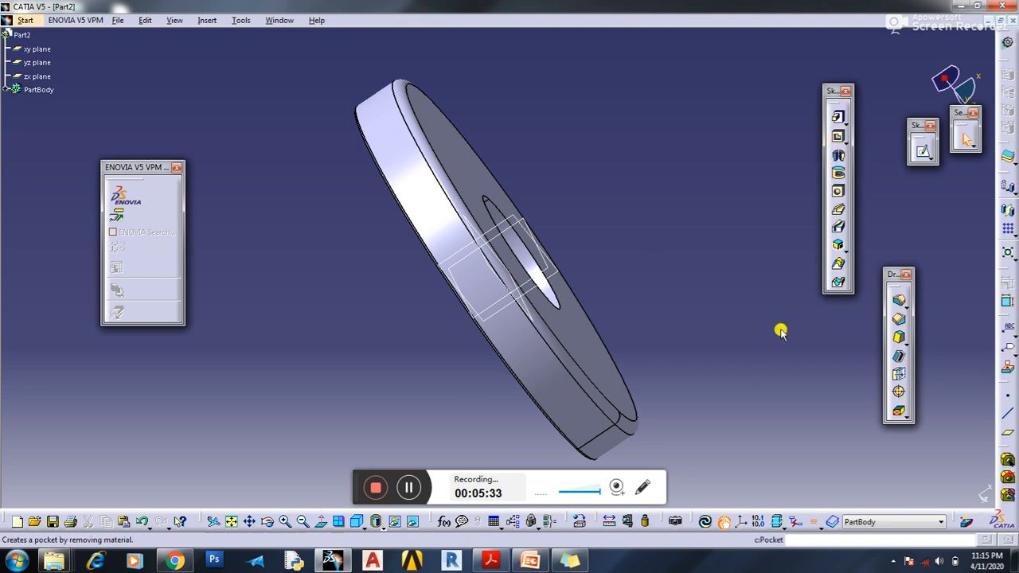
{"action": "left_click", "coordinate": [408, 488]}
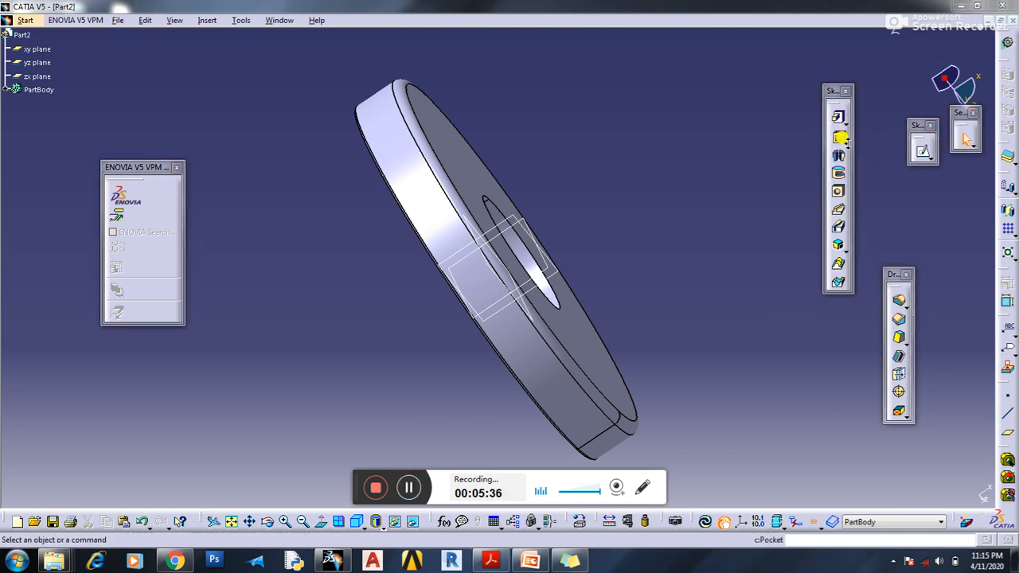
{"action": "left_click", "coordinate": [840, 137]}
{"action": "left_click", "coordinate": [846, 143]}
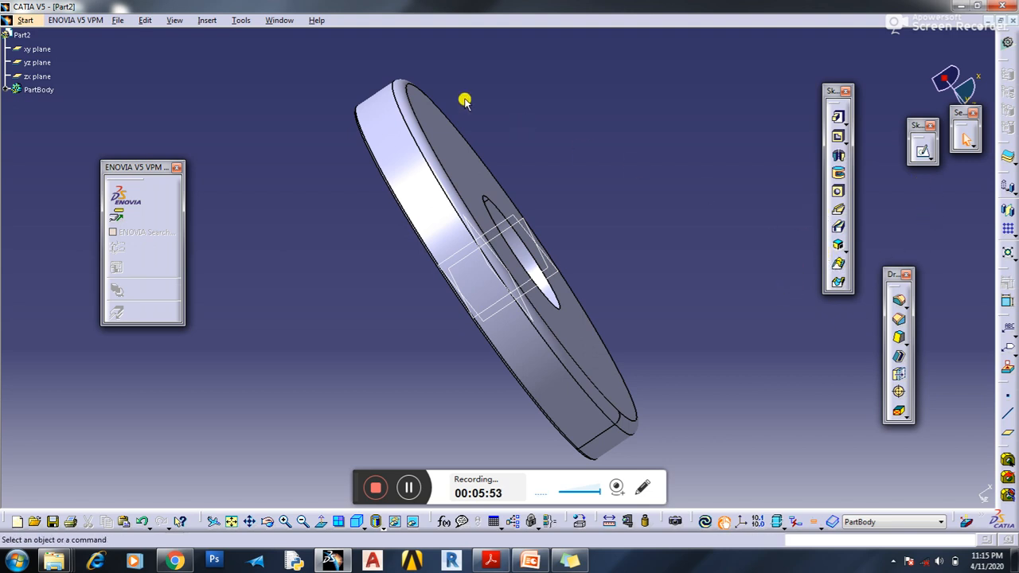
- Create another new part document and start a sketch on its xy plane
{"action": "left_click", "coordinate": [115, 20]}
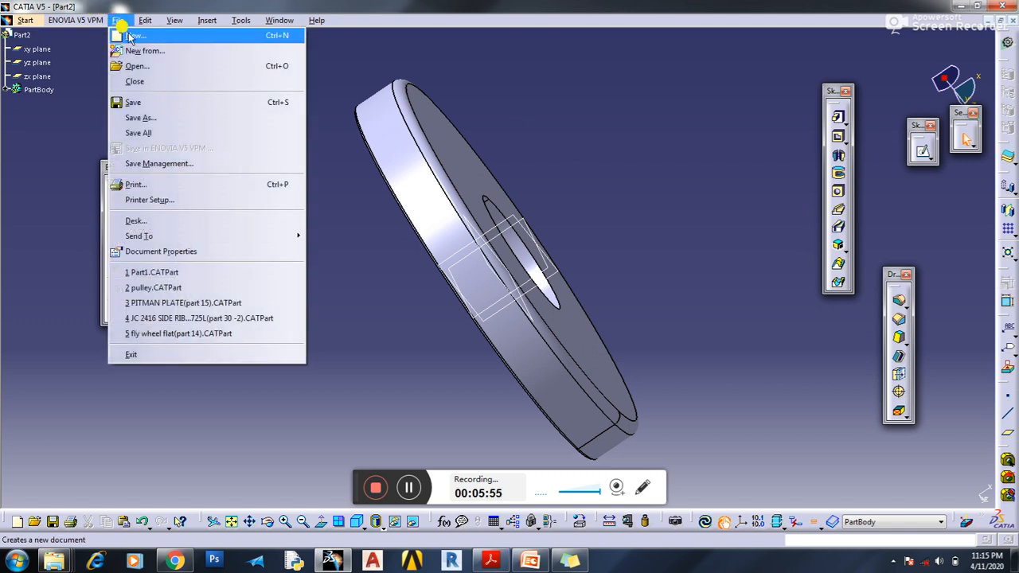
{"action": "left_click", "coordinate": [120, 31]}
{"action": "type", "text": "Part"}
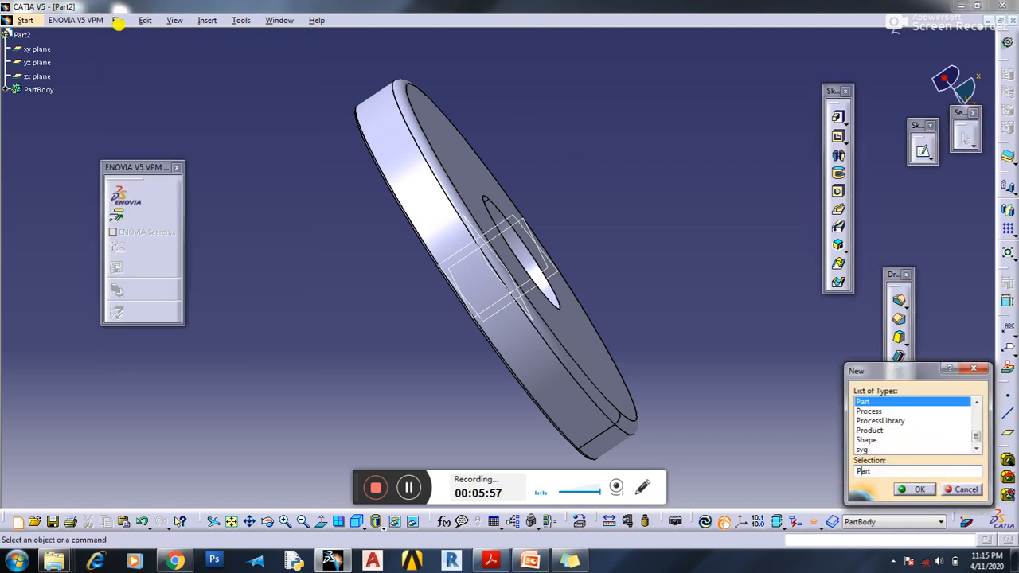
{"action": "key", "text": "Return"}
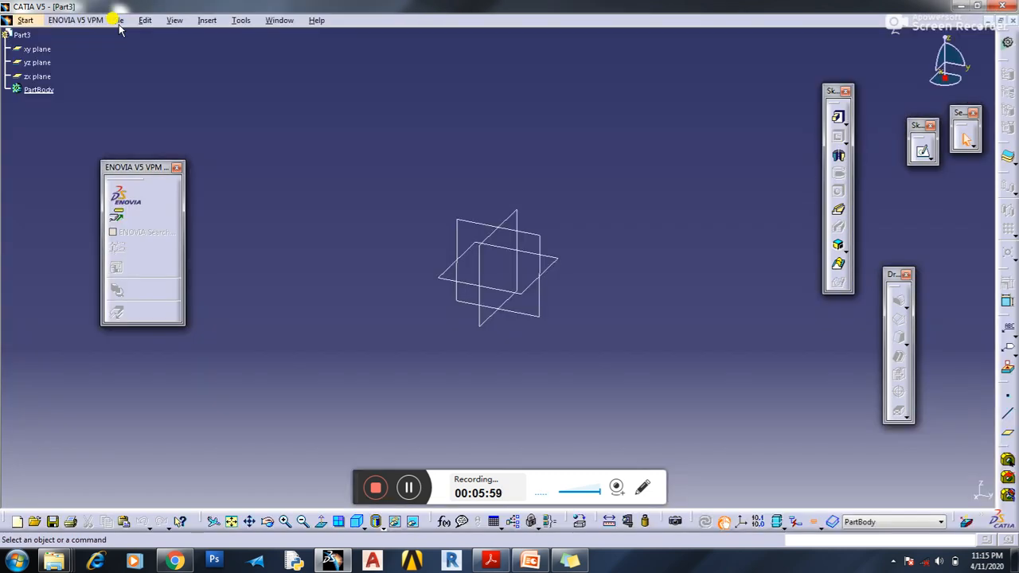
{"action": "left_click", "coordinate": [463, 249]}
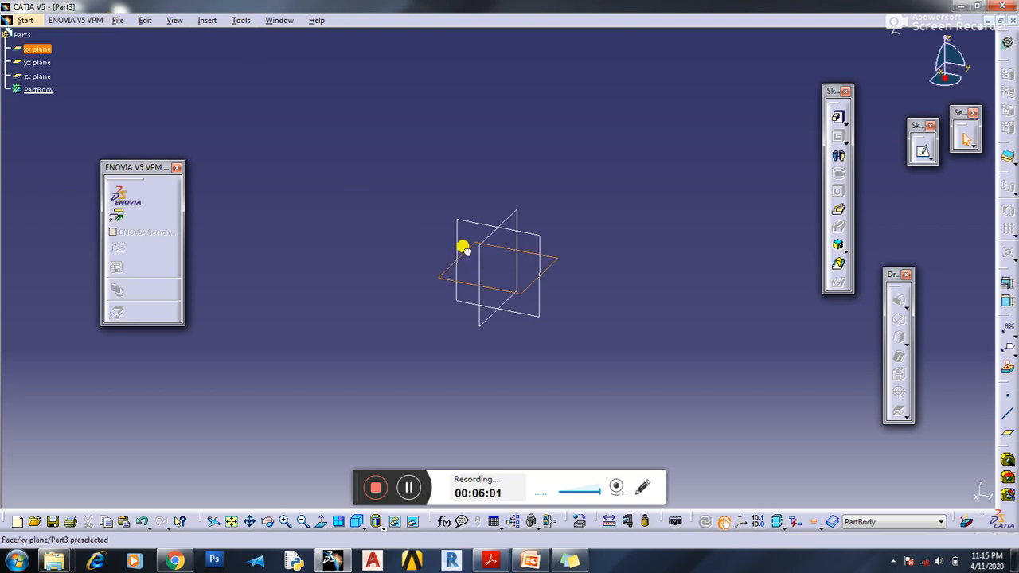
{"action": "left_click", "coordinate": [921, 153]}
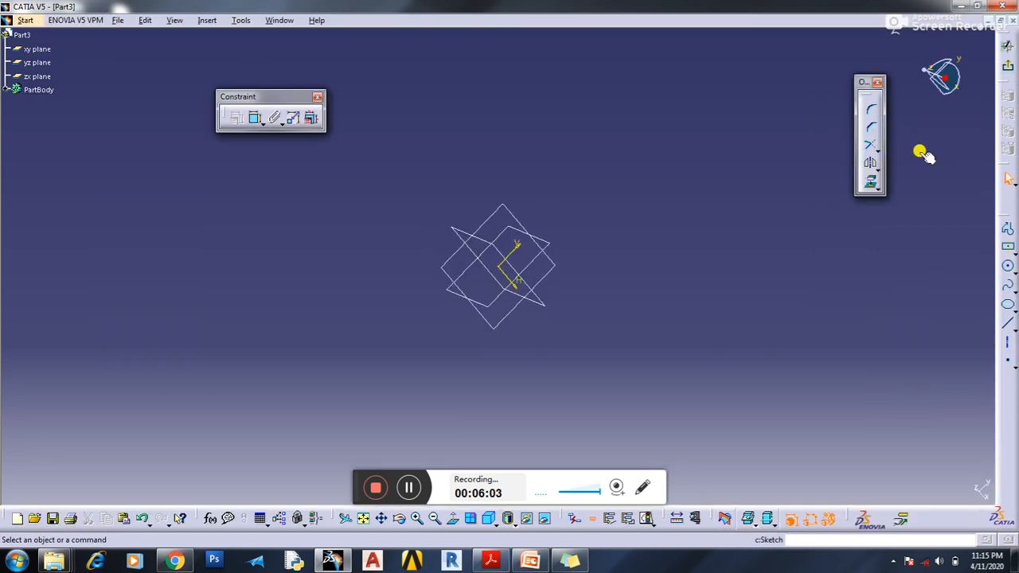